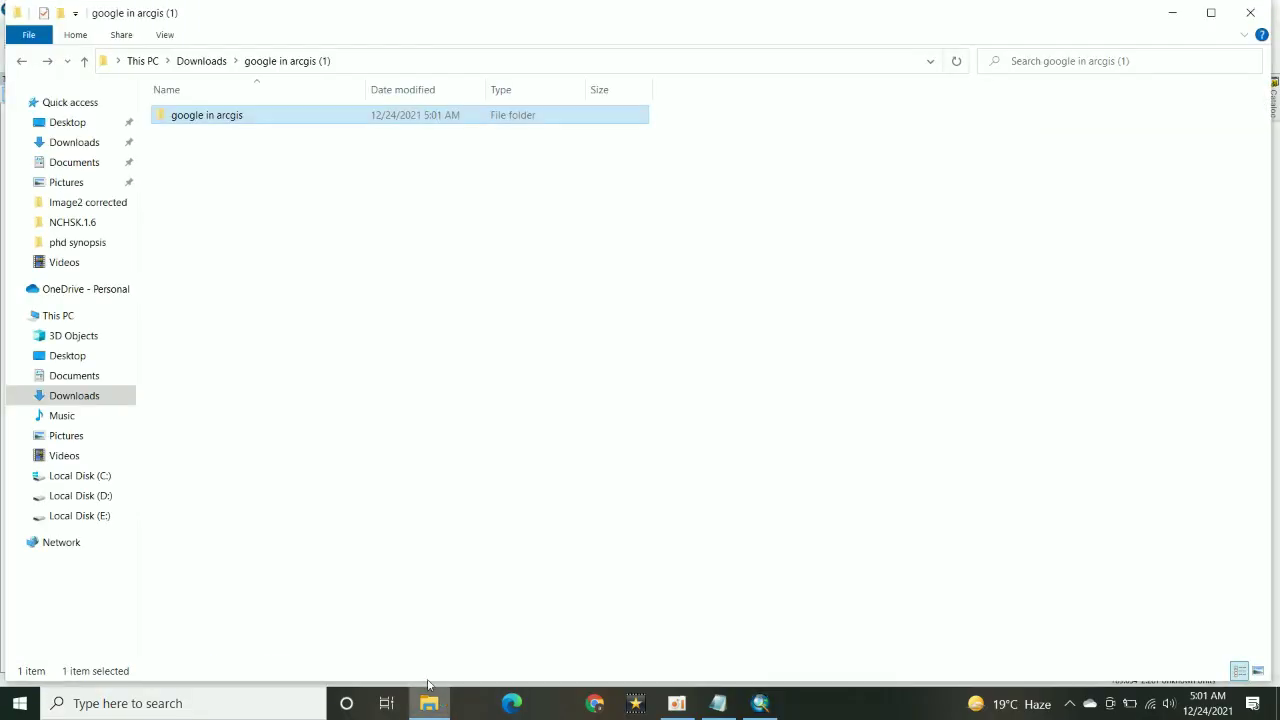
# - Open the 'google in arcgis' folder and select PortableBasemapServer.exe
pyautogui.doubleClick(249, 116)
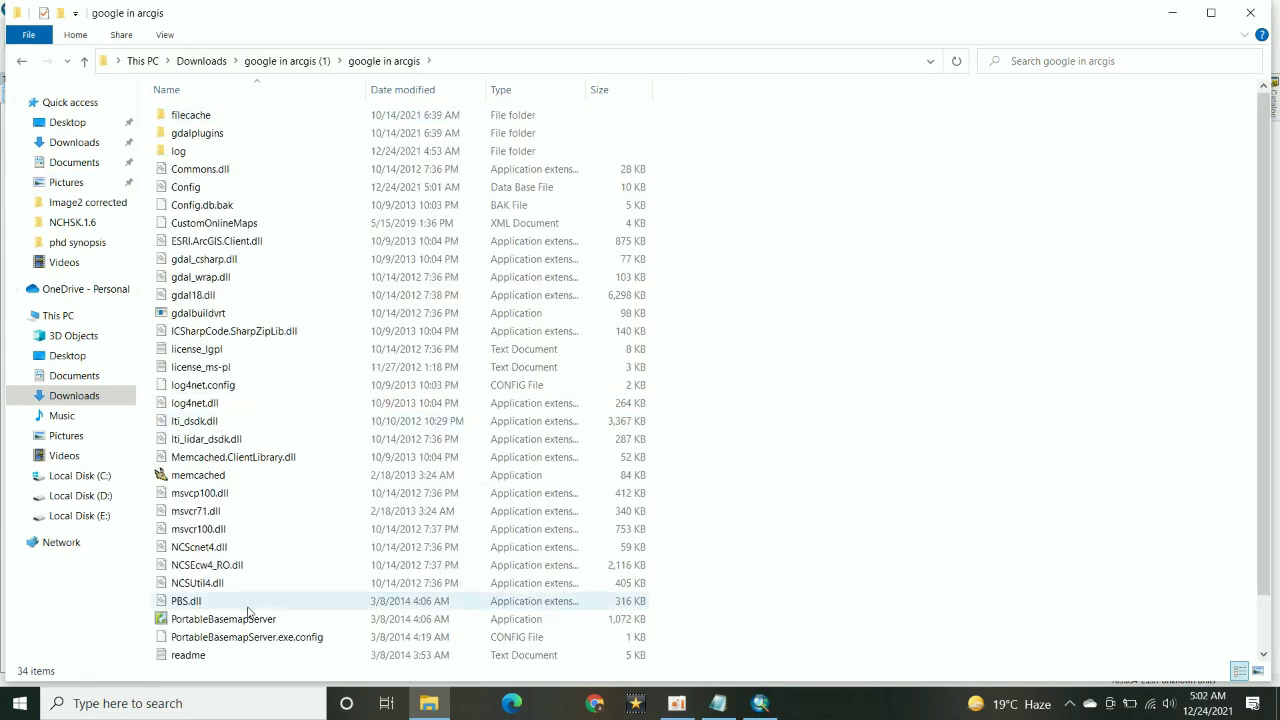
pyautogui.click(255, 619)
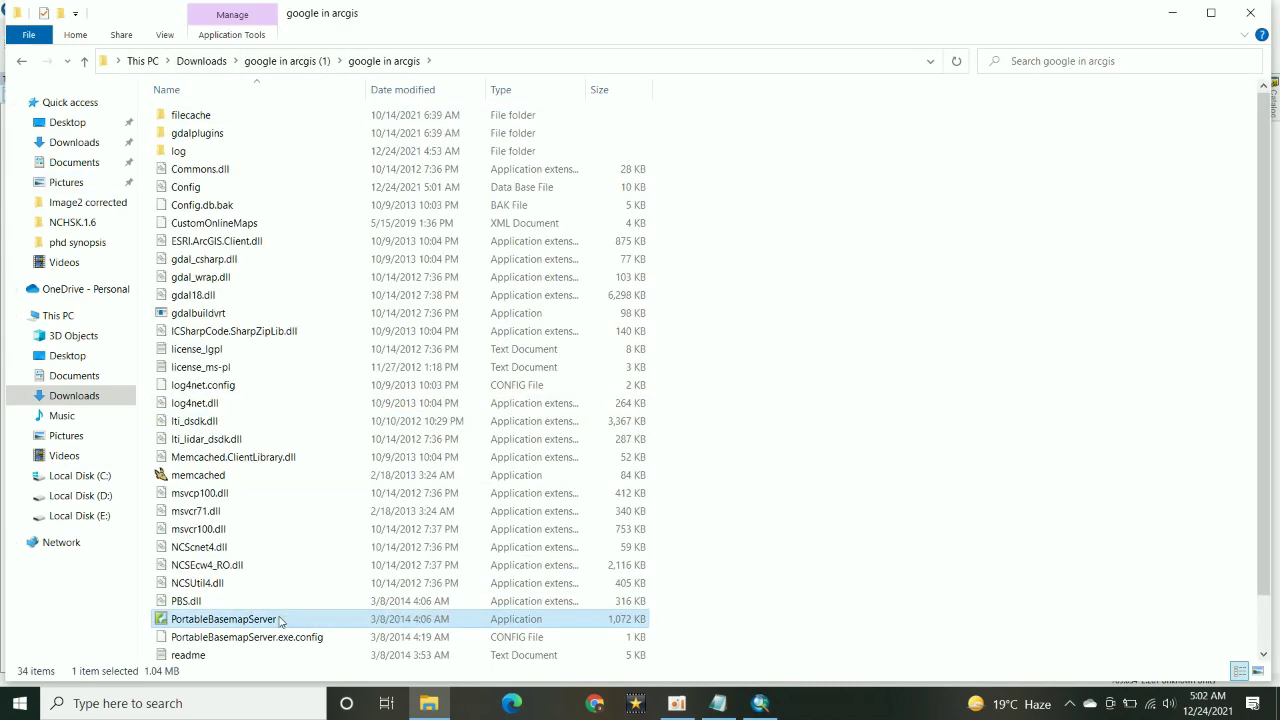
# - Run PortableBasemapServer and try OpenStreetMap as the data source type
pyautogui.rightClick(280, 620)
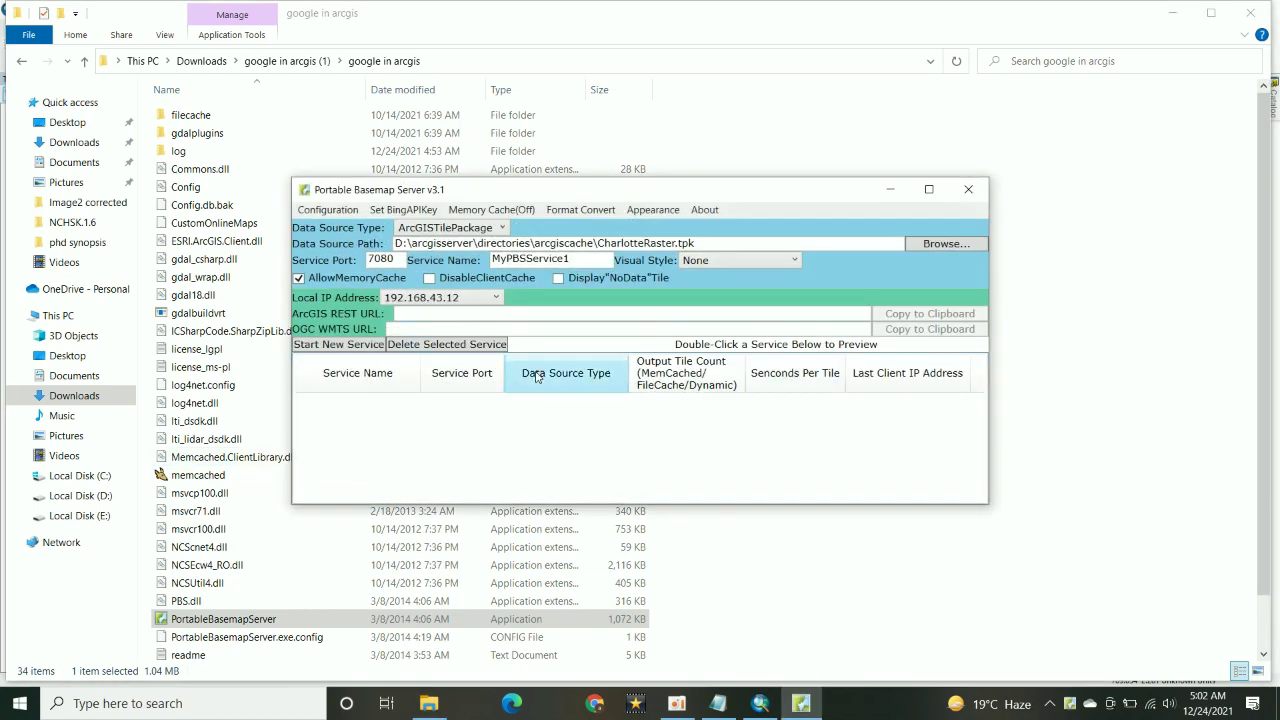
pyautogui.click(474, 230)
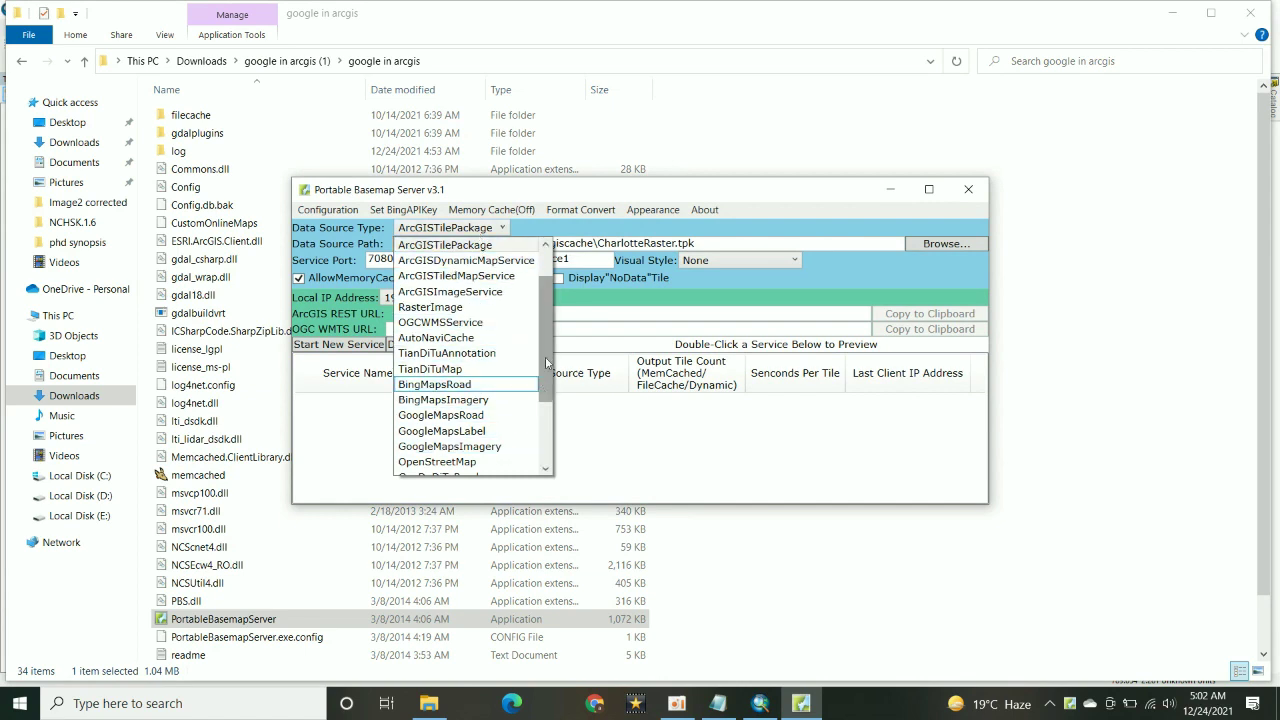
pyautogui.moveTo(546, 362); pyautogui.dragTo(546, 394)
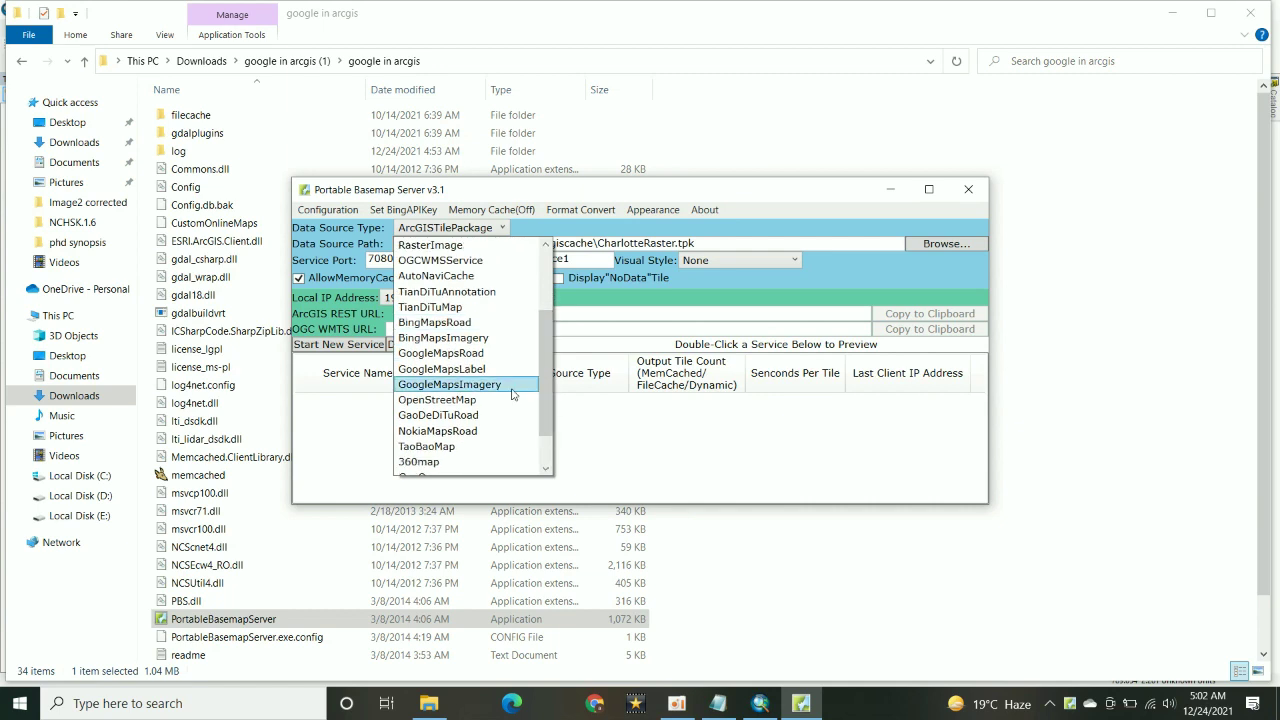
pyautogui.click(462, 400)
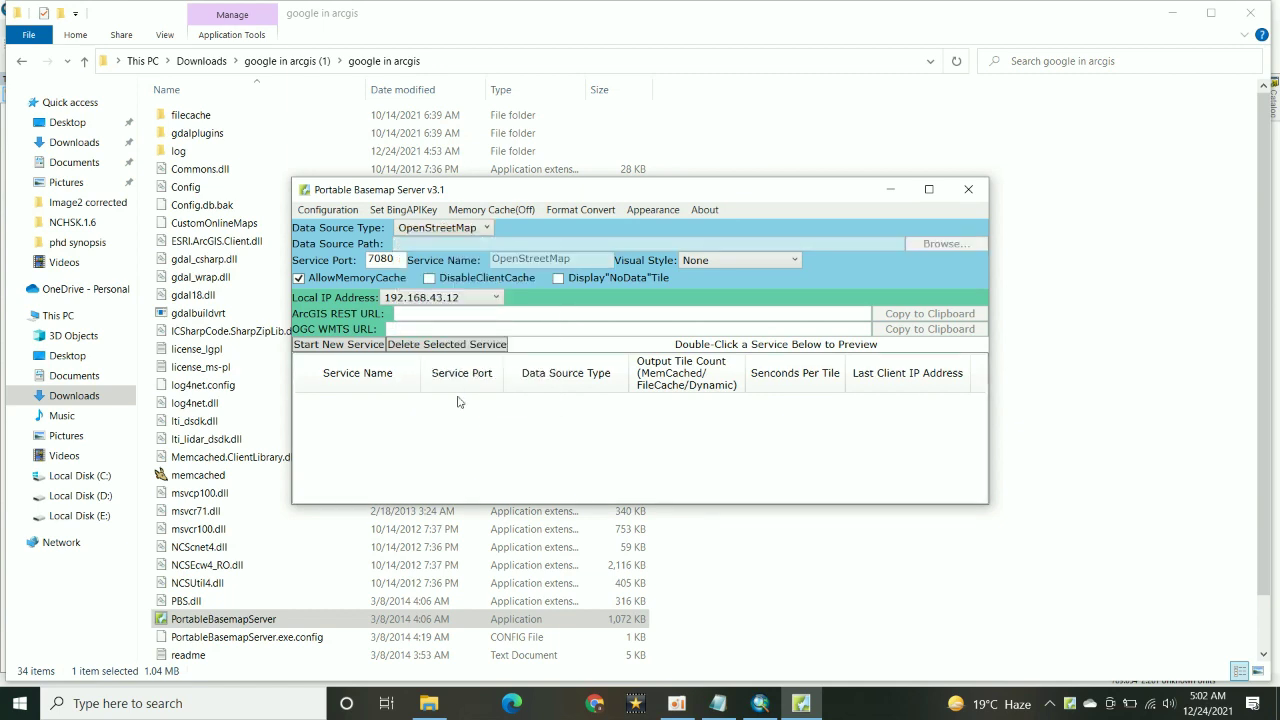
# - Switch the data source to GoogleHybrid, keep local IP 192.168.43.12, and start it on port 7080
pyautogui.click(428, 229)
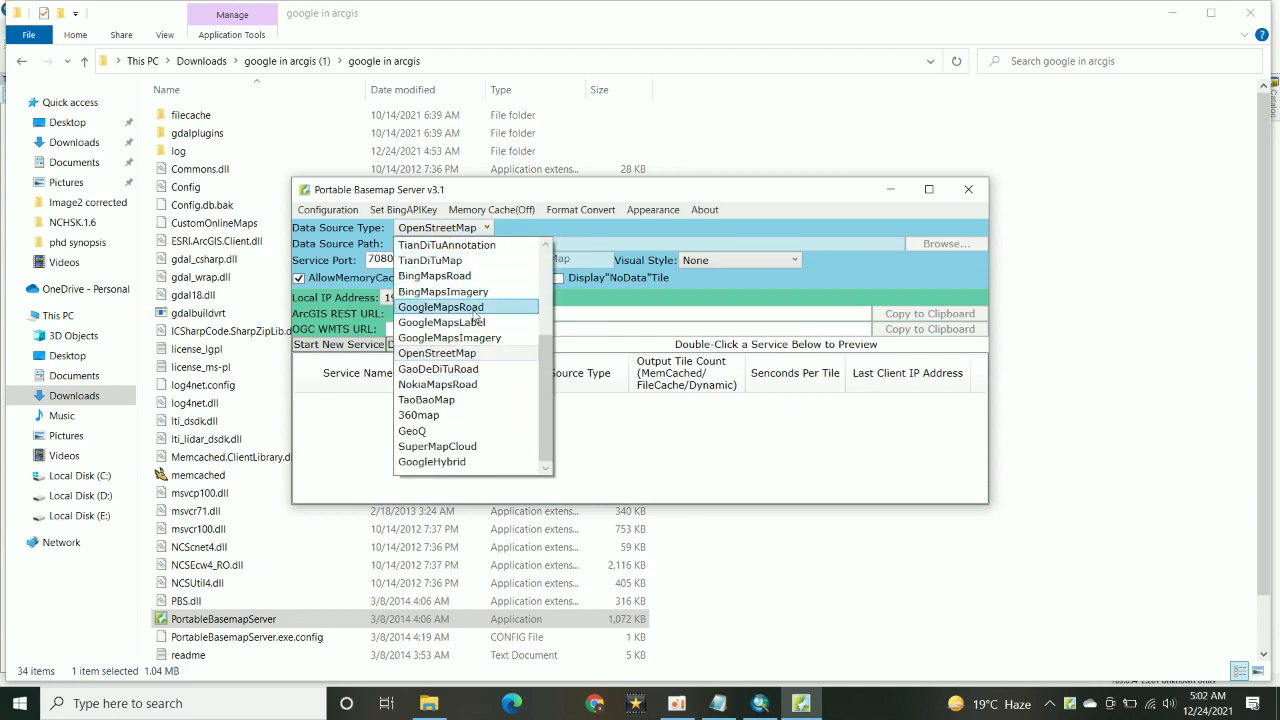
pyautogui.click(474, 310)
pyautogui.click(465, 231)
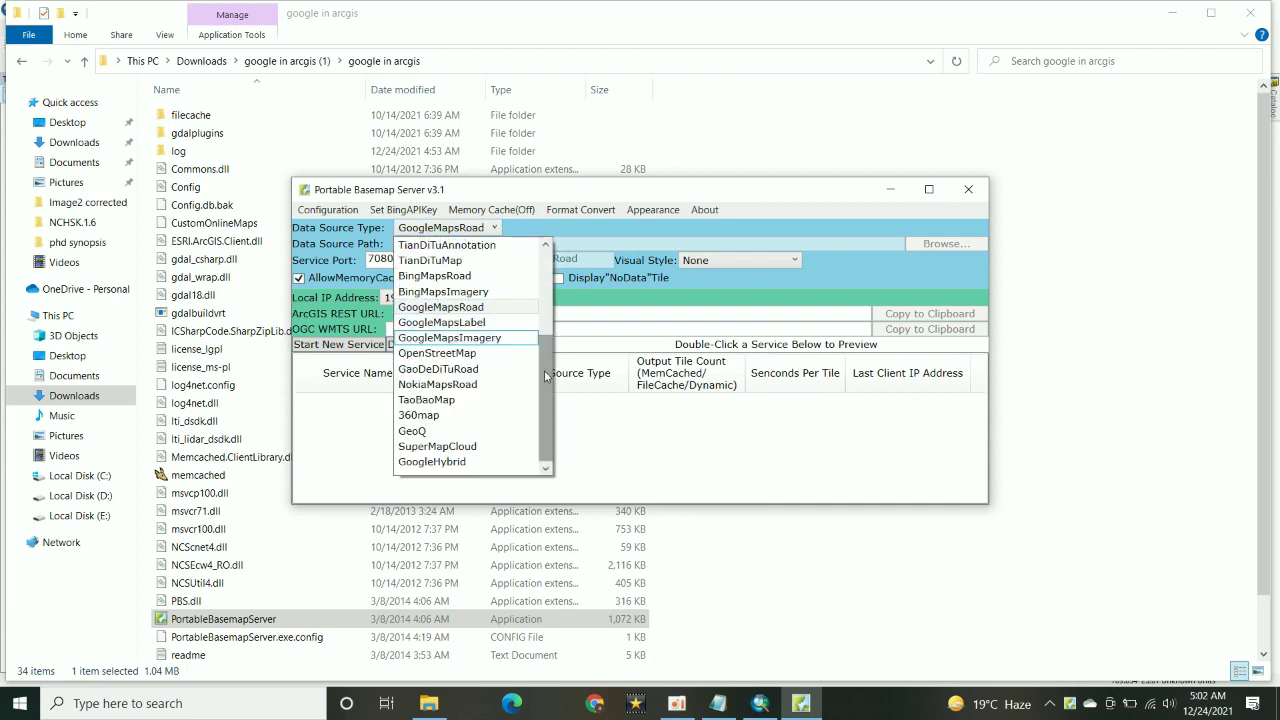
pyautogui.click(452, 465)
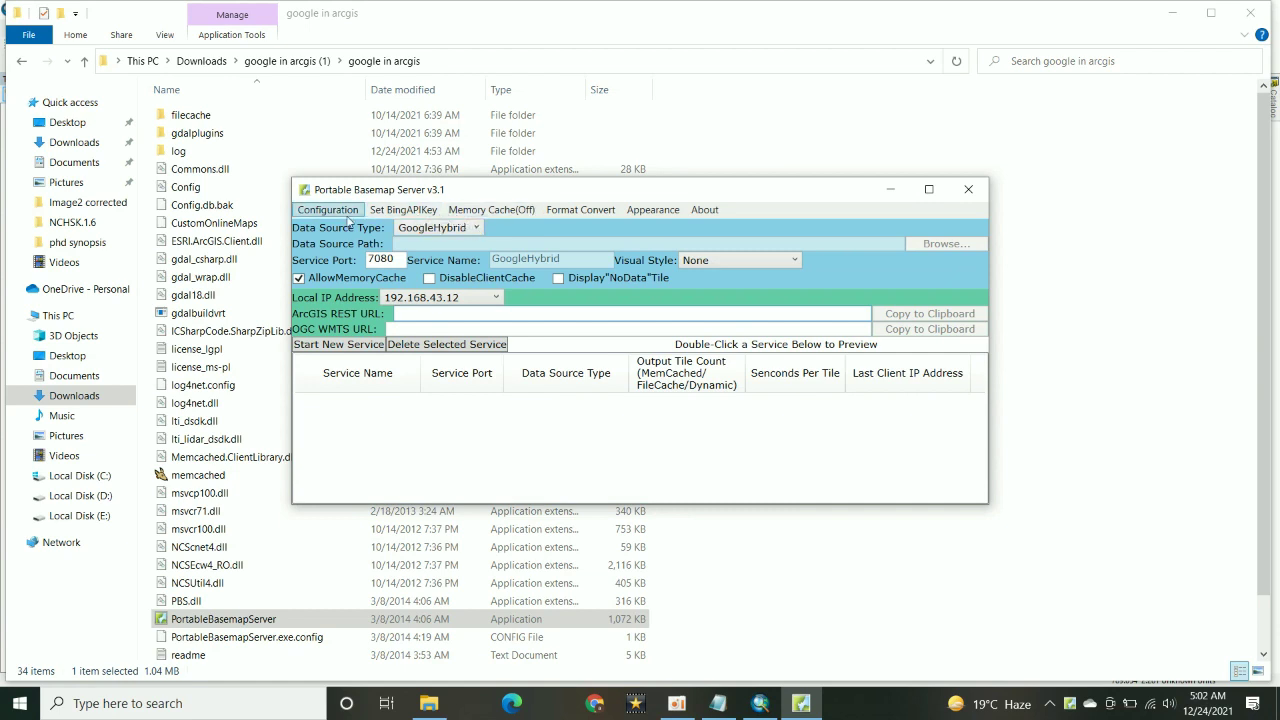
pyautogui.click(445, 297)
pyautogui.click(435, 311)
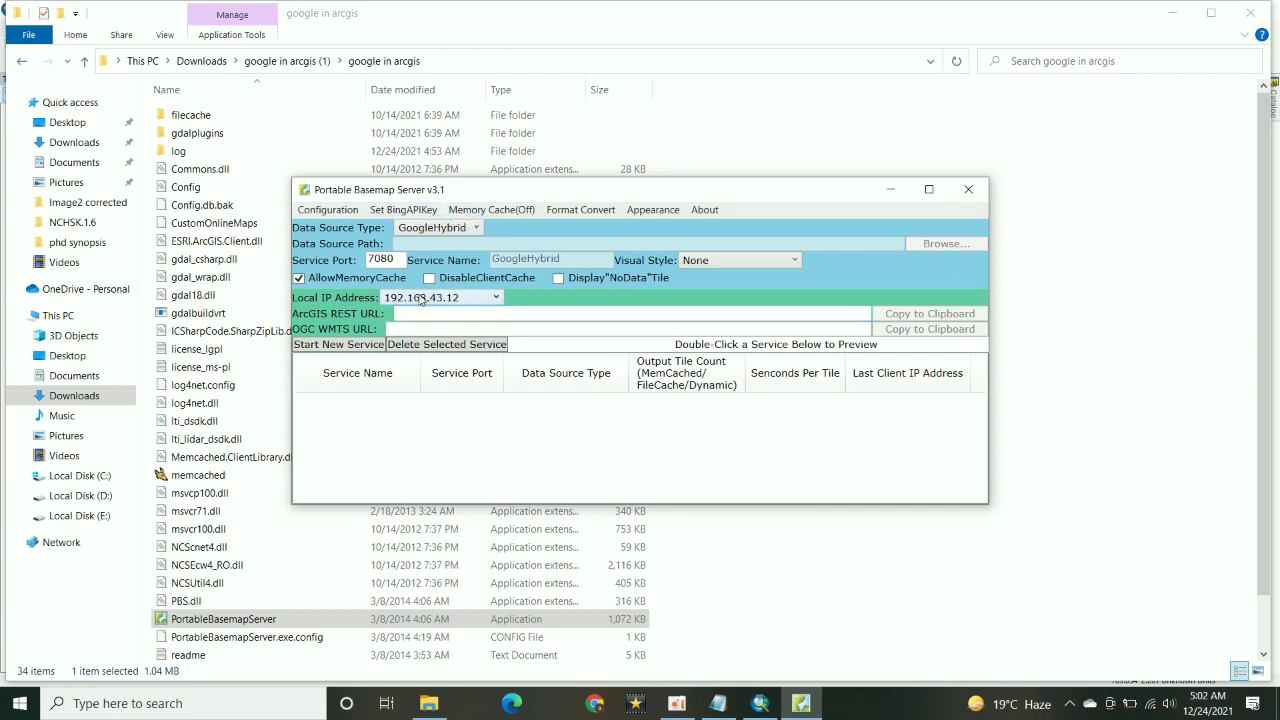
pyautogui.click(346, 346)
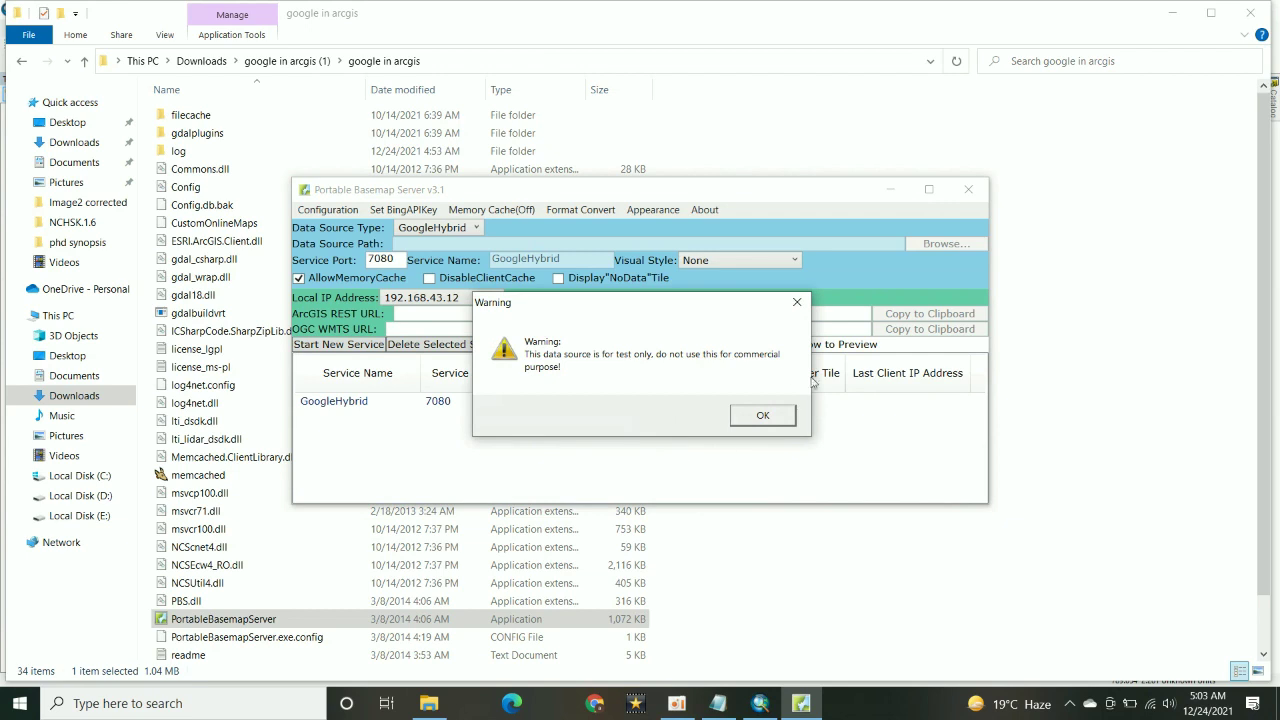
# - Start a second tile service using GoogleMapsRoad as the data source, dismissing the test-only warnings
pyautogui.click(763, 416)
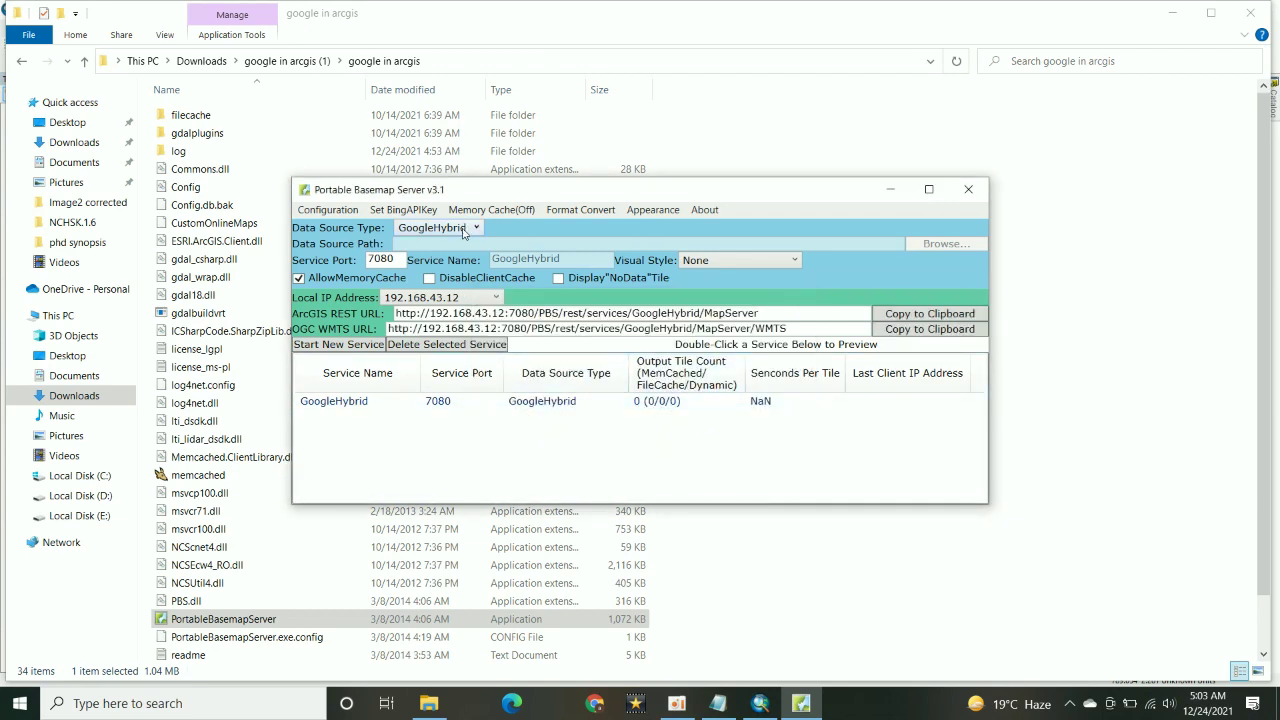
pyautogui.click(466, 227)
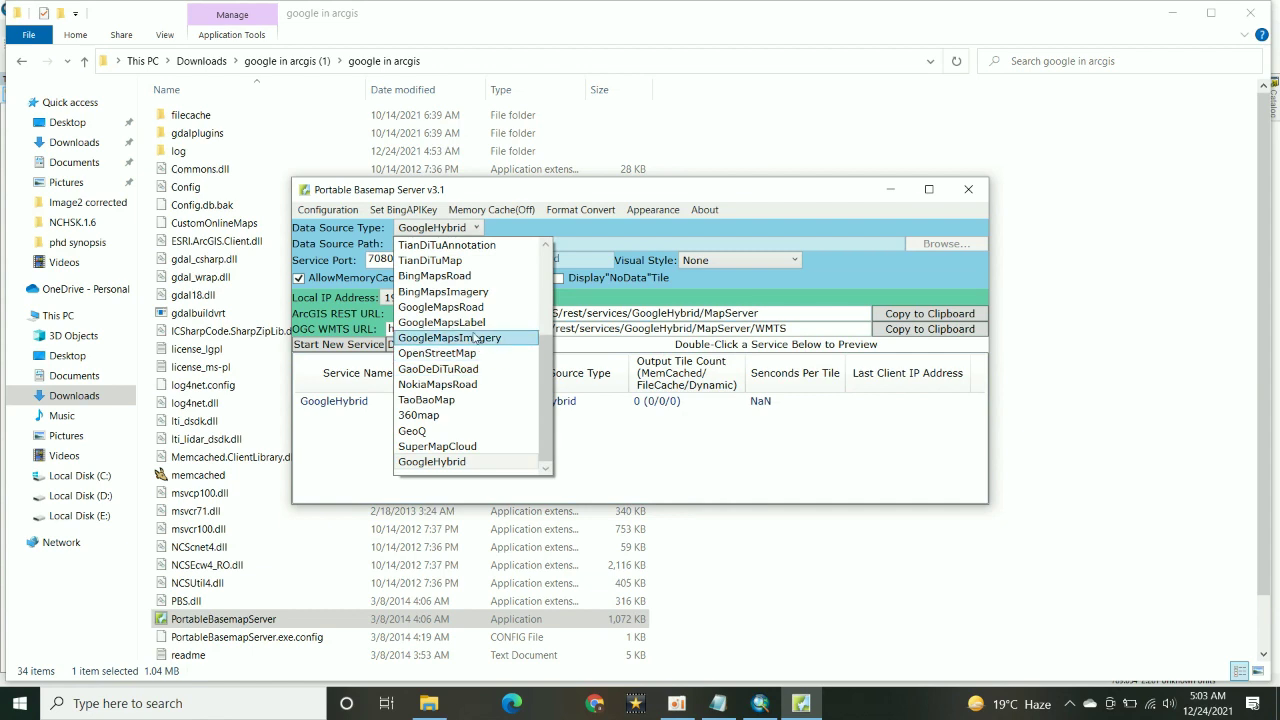
pyautogui.scroll(3, 455, 370)
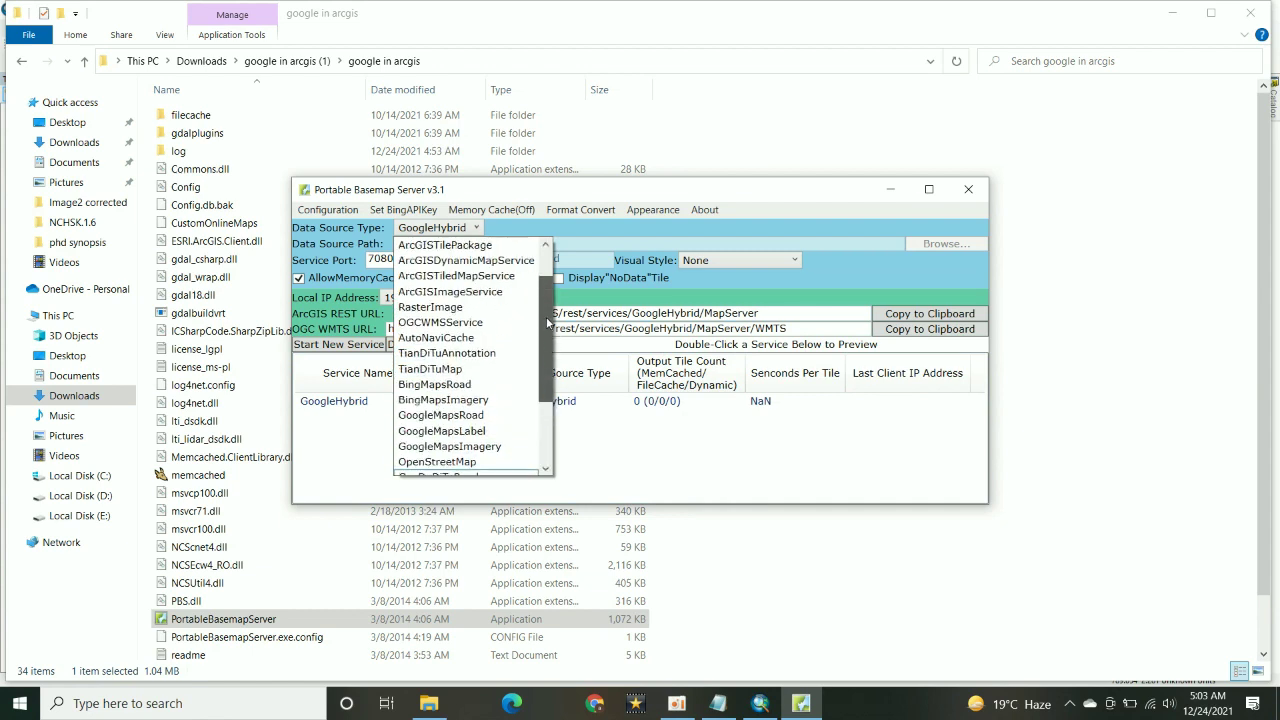
pyautogui.moveTo(545, 313)
pyautogui.mouseDown()
pyautogui.moveTo(545, 297)
pyautogui.moveTo(541, 320)
pyautogui.mouseUp()
pyautogui.scroll(-2, 455, 448)
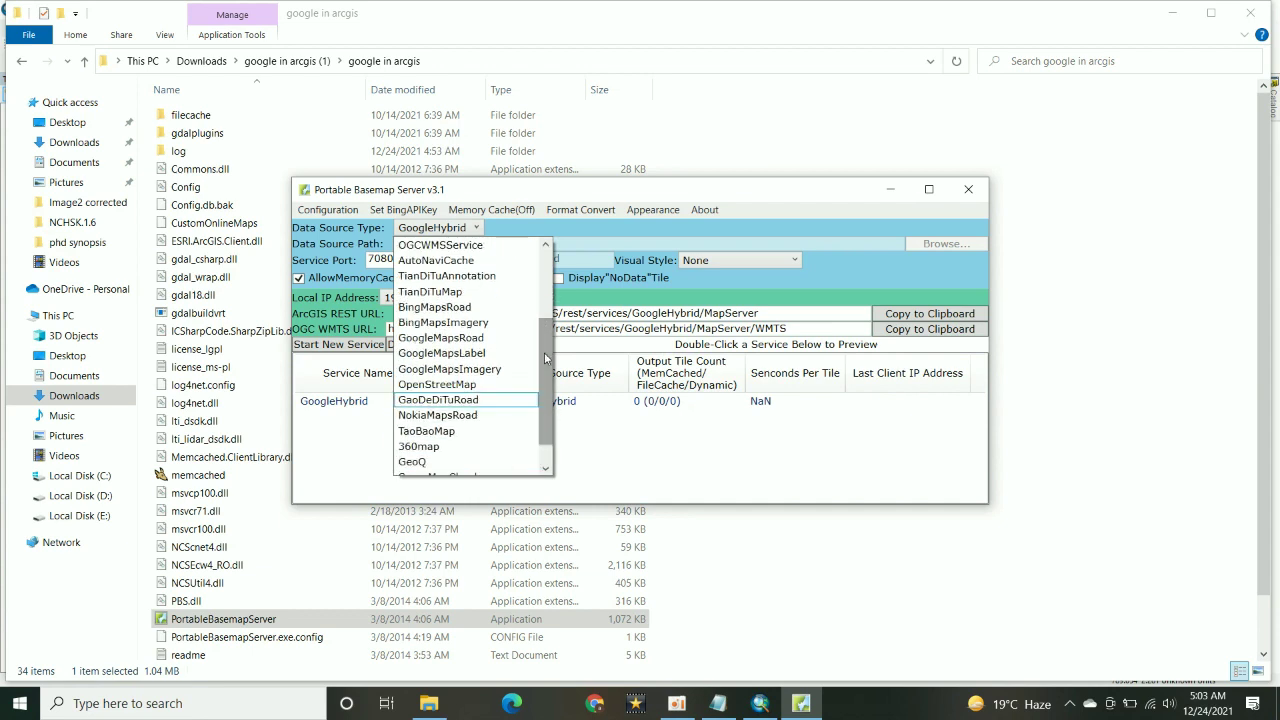
pyautogui.click(477, 338)
pyautogui.click(340, 346)
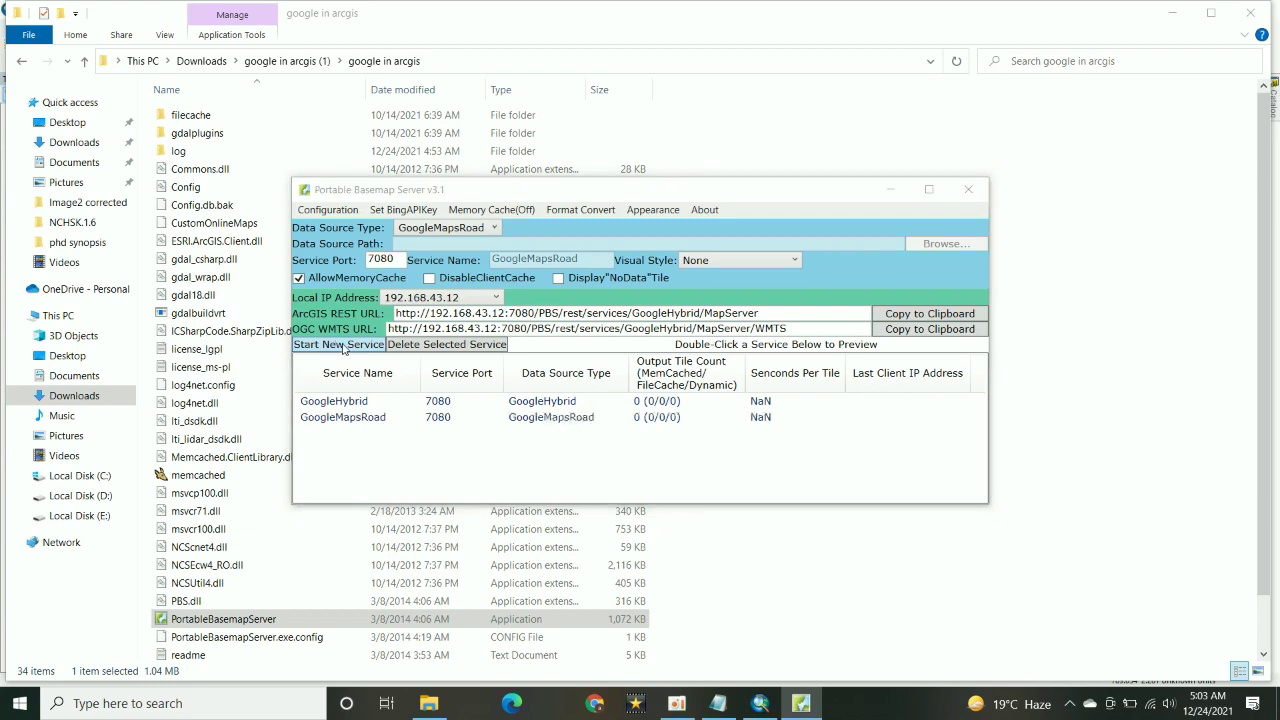
pyautogui.click(752, 416)
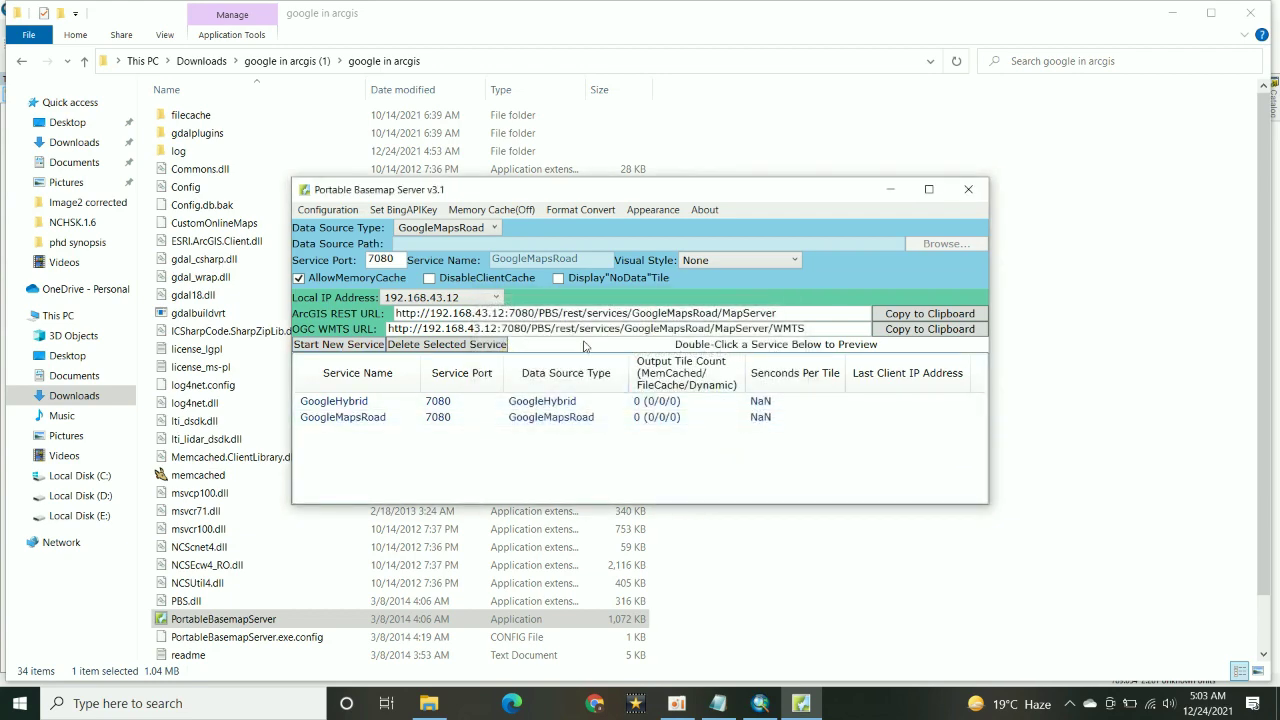
# - Copy the GoogleMapsRoad OGC WMTS URL to the clipboard and return to ArcMap
pyautogui.click(898, 330)
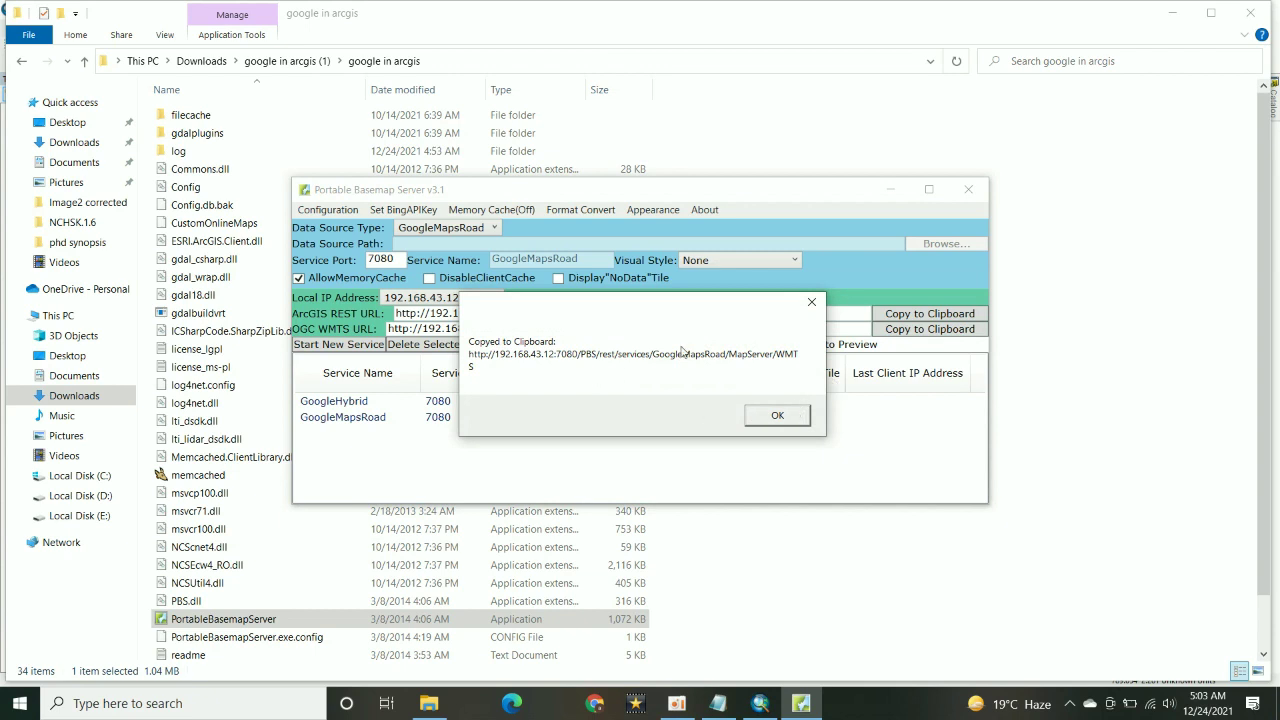
pyautogui.click(782, 422)
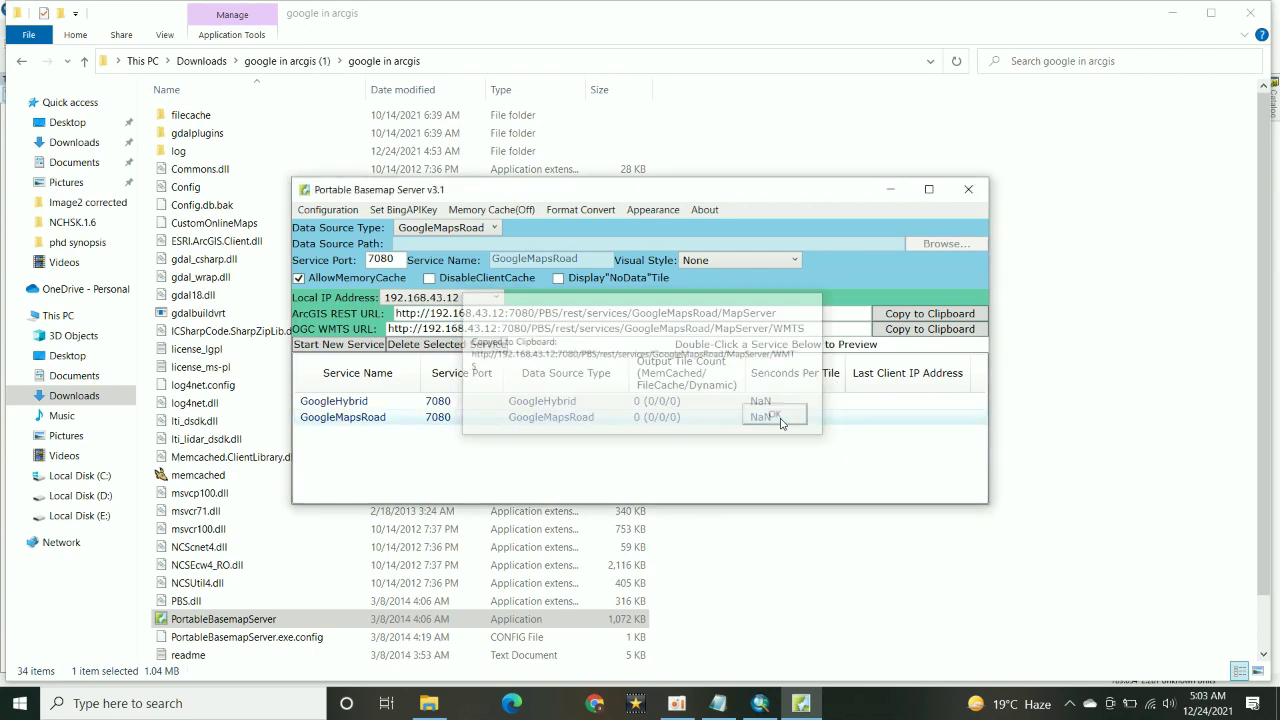
pyautogui.click(760, 703)
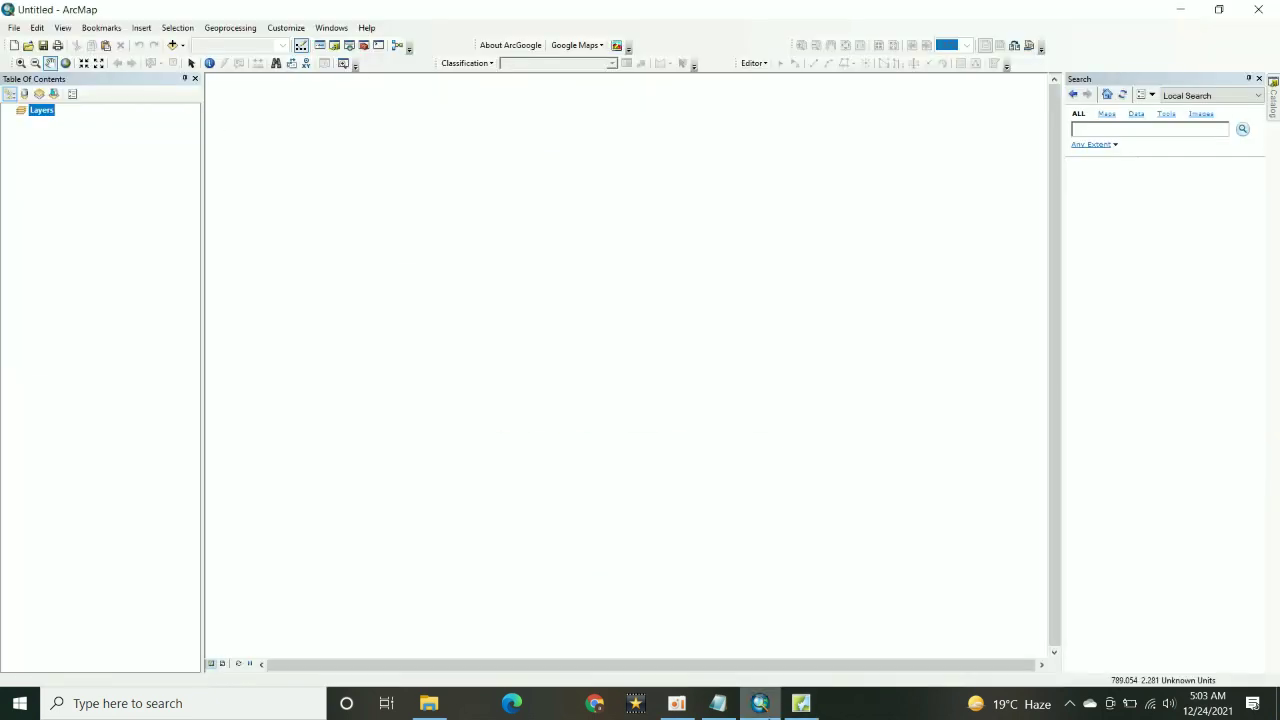
# - Add a WMTS server under GIS Servers in the Catalog from the pasted GoogleMapsRoad URL
pyautogui.click(1274, 110)
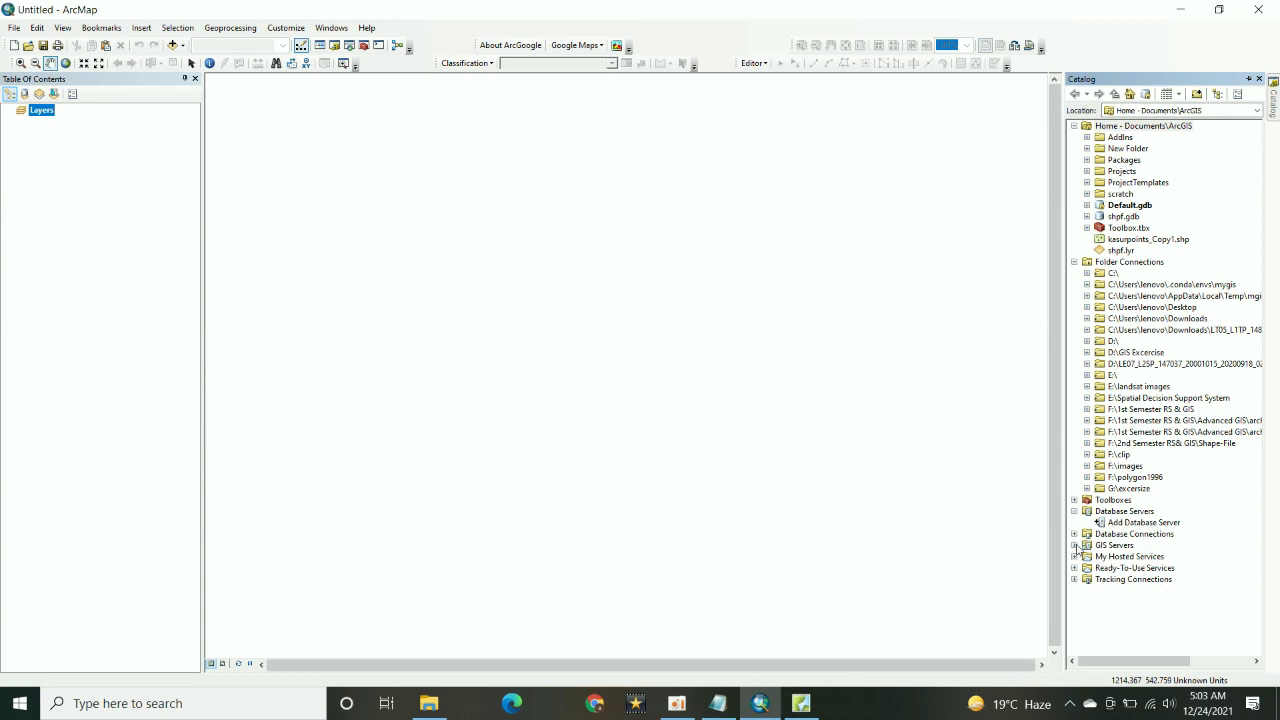
pyautogui.click(1074, 545)
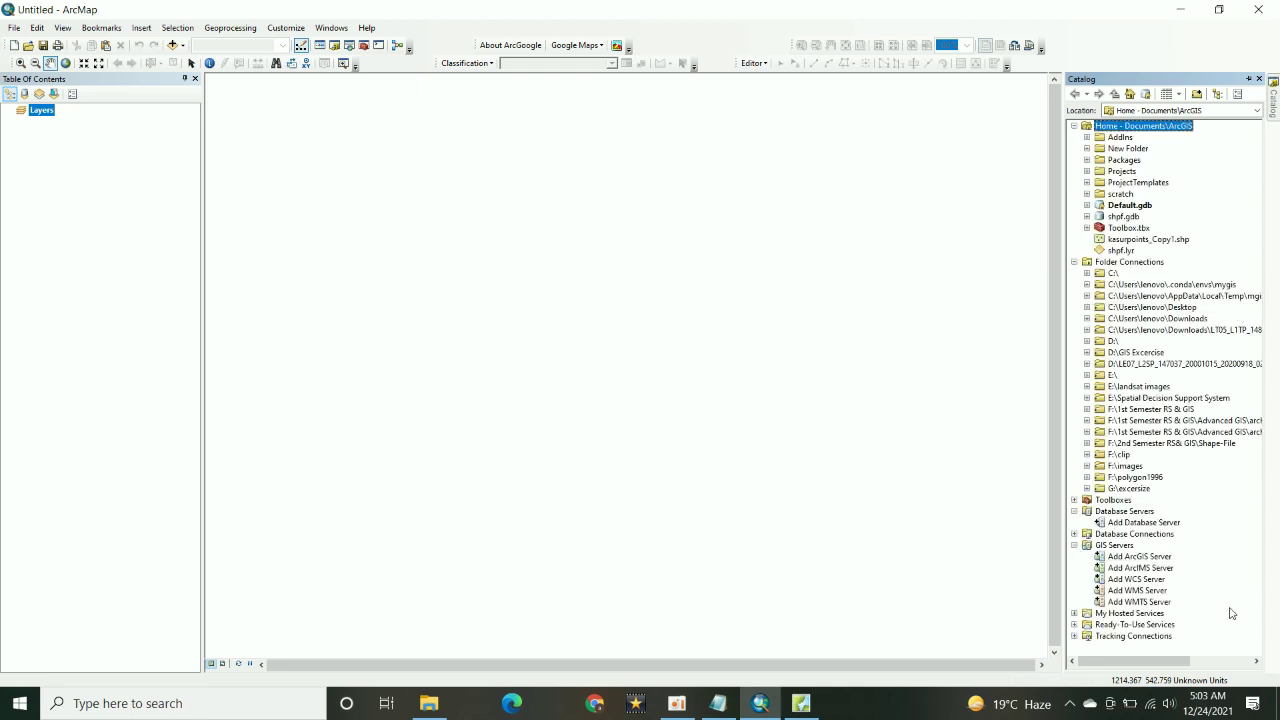
pyautogui.doubleClick(1136, 601)
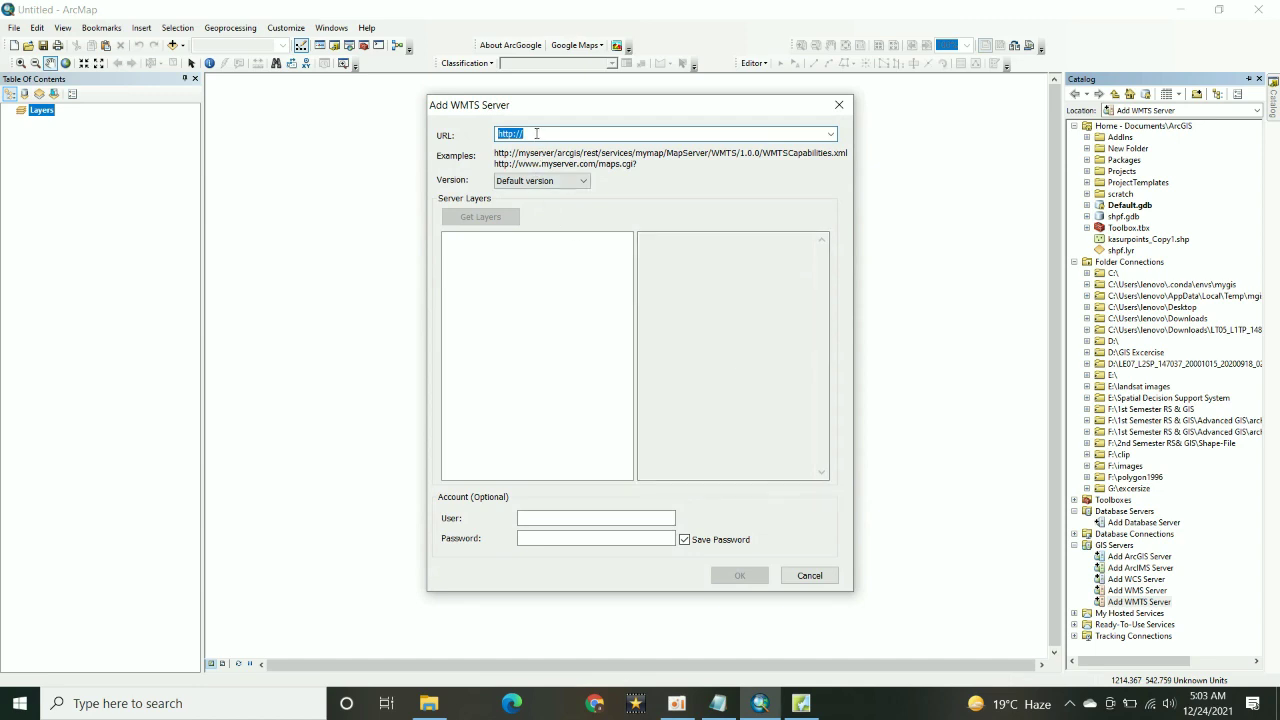
pyautogui.hotkey('ctrl', 'v')
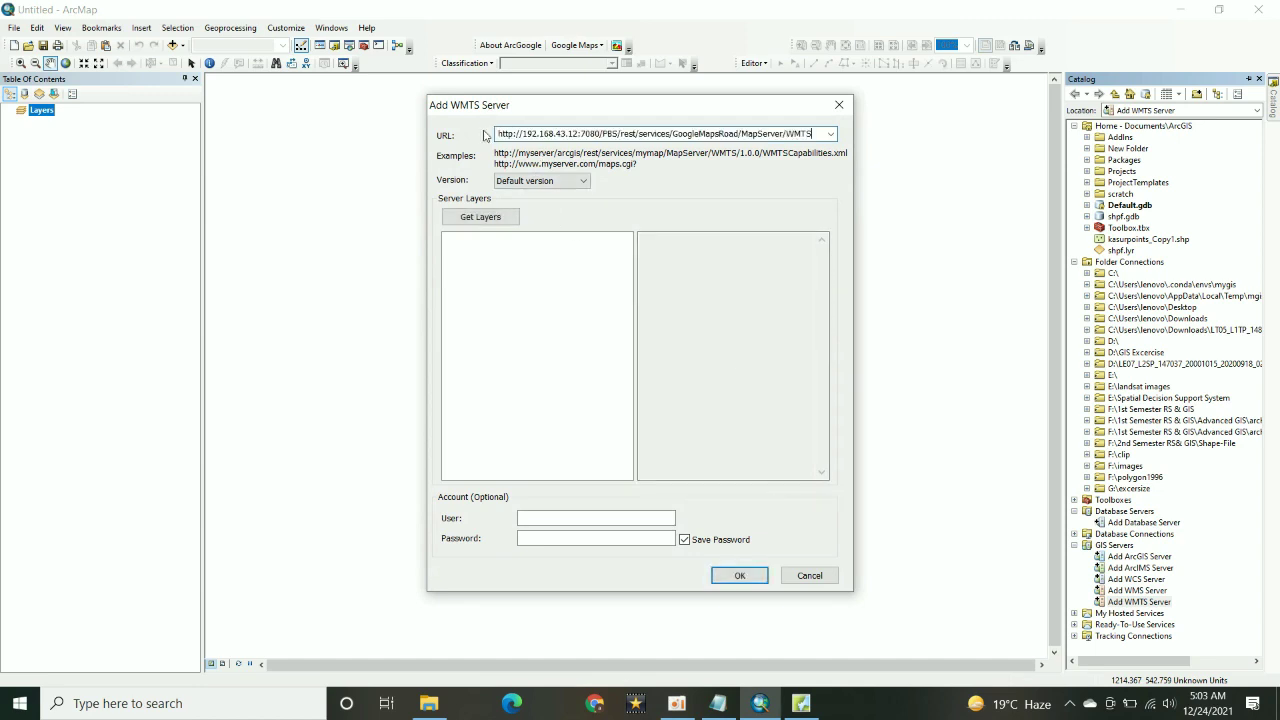
pyautogui.click(488, 217)
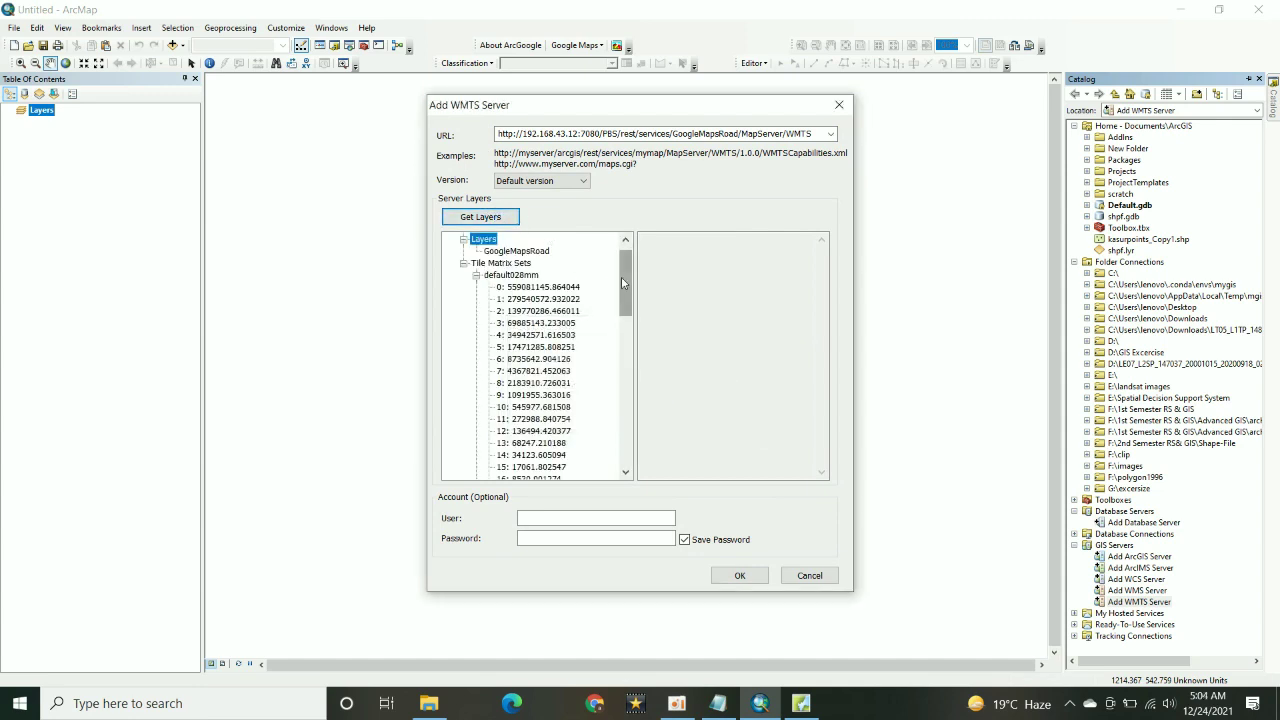
pyautogui.moveTo(630, 304); pyautogui.dragTo(656, 498)
pyautogui.click(740, 576)
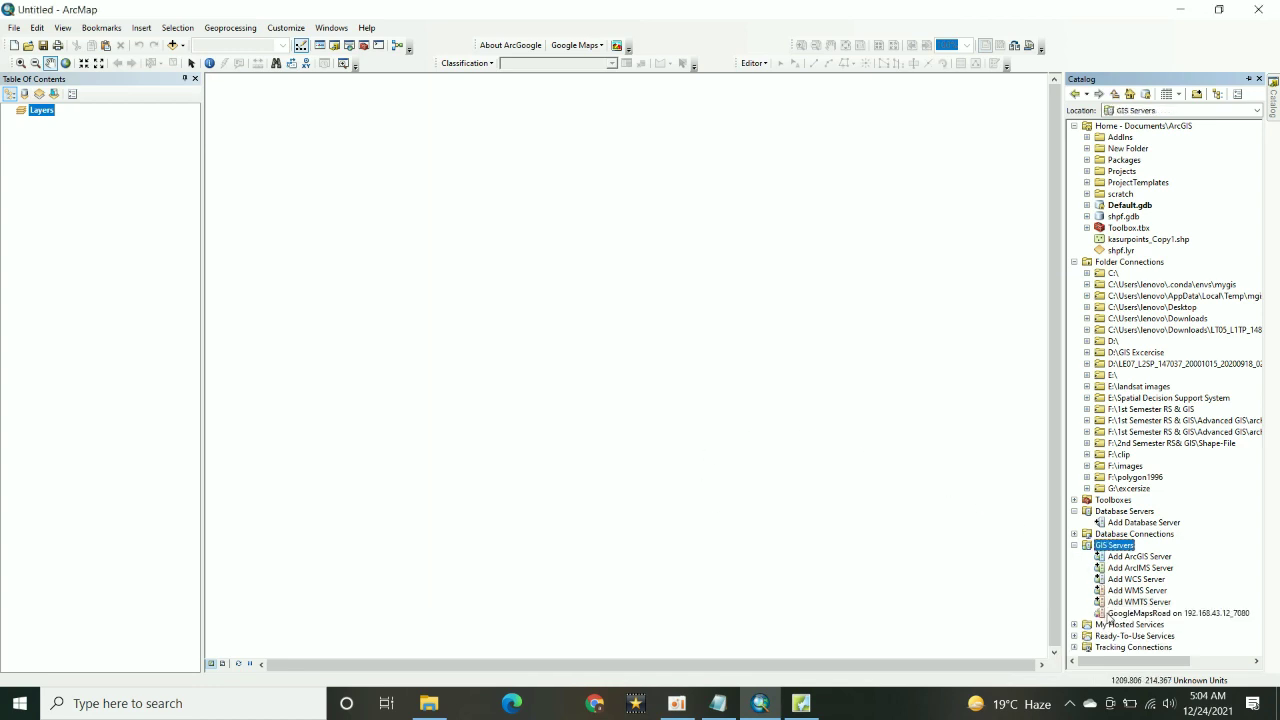
# - Expand the GoogleMapsRoad server connection and drag its GoogleMapsRoad layer onto the map
pyautogui.click(1115, 614)
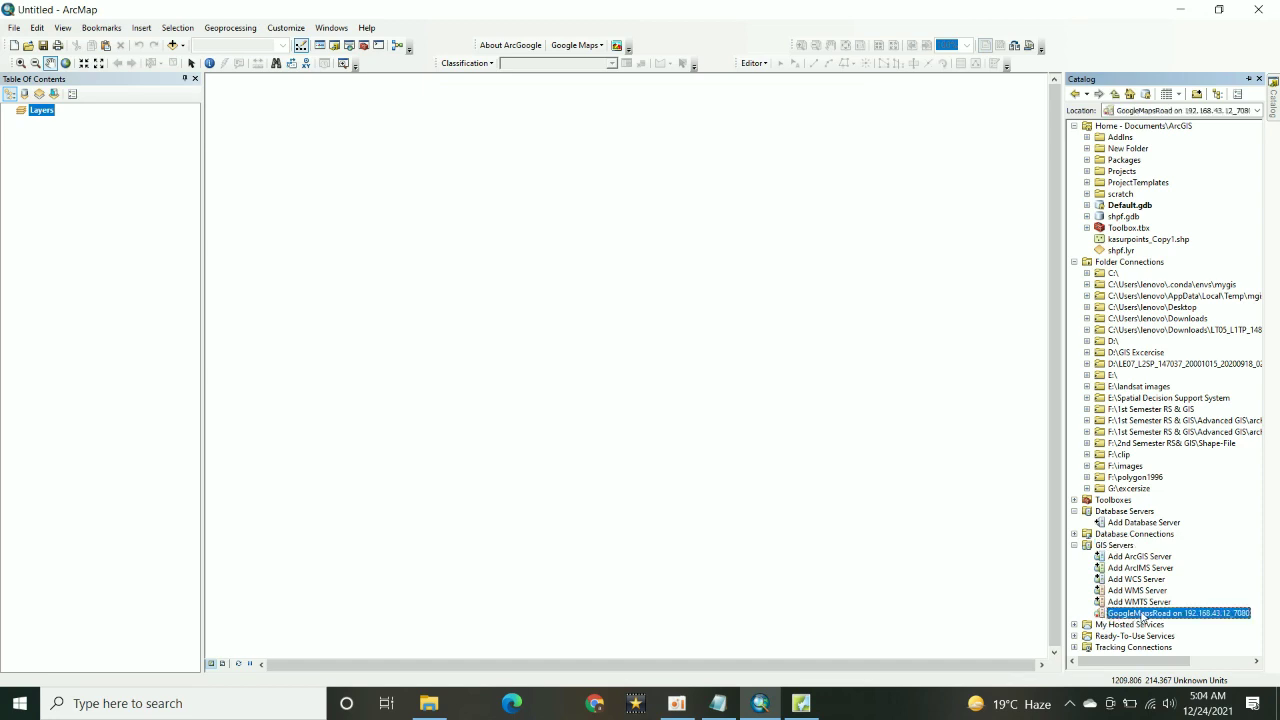
pyautogui.moveTo(1143, 617); pyautogui.dragTo(125, 214)
pyautogui.click(1087, 615)
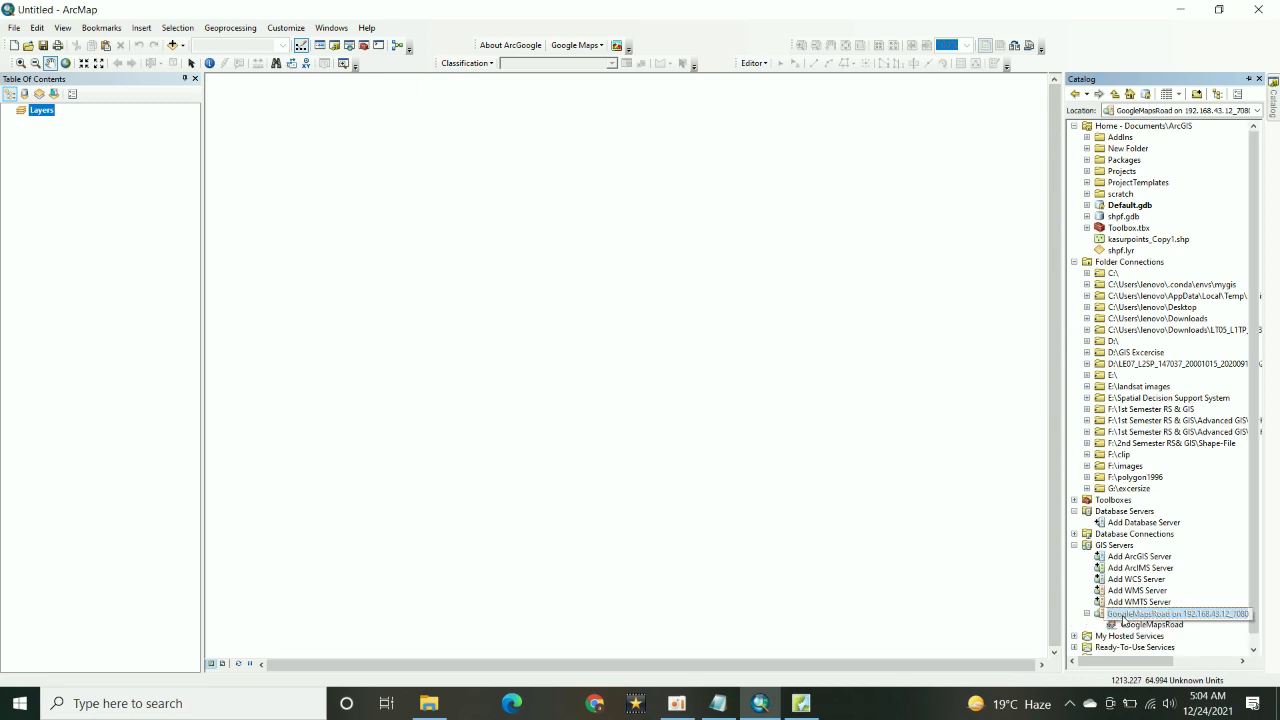
pyautogui.click(1141, 628)
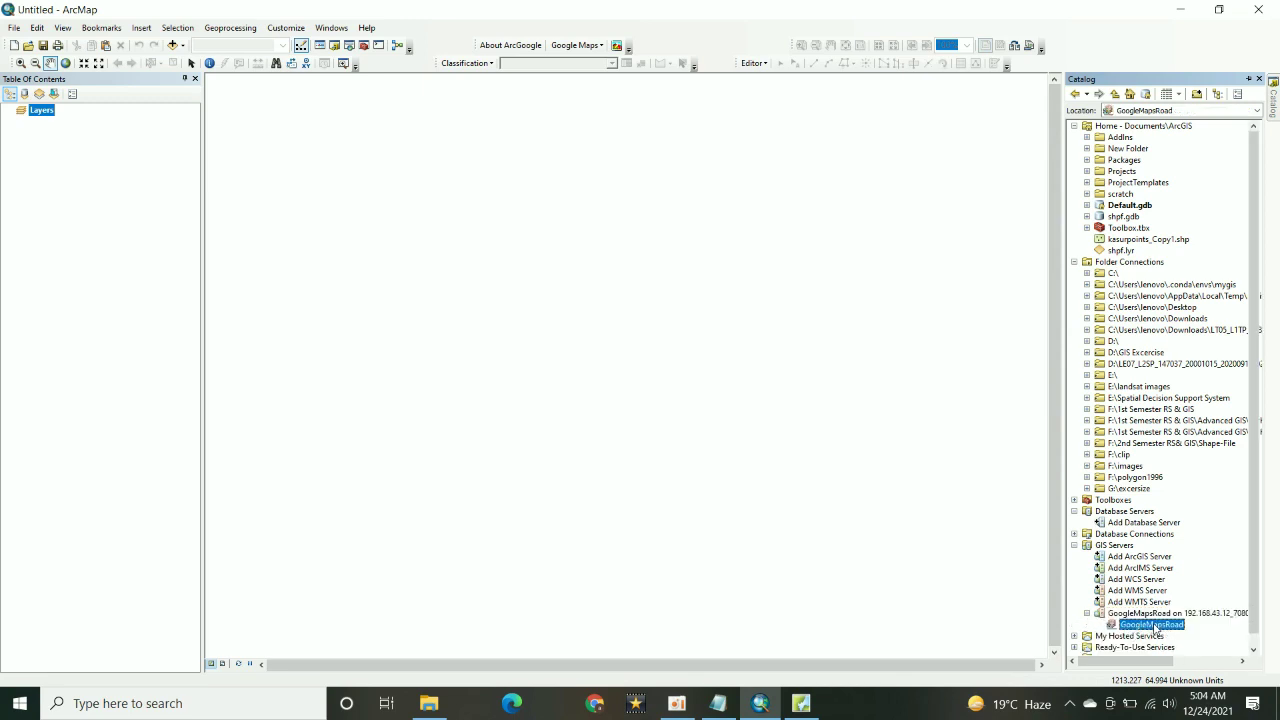
pyautogui.moveTo(1162, 628); pyautogui.dragTo(116, 194)
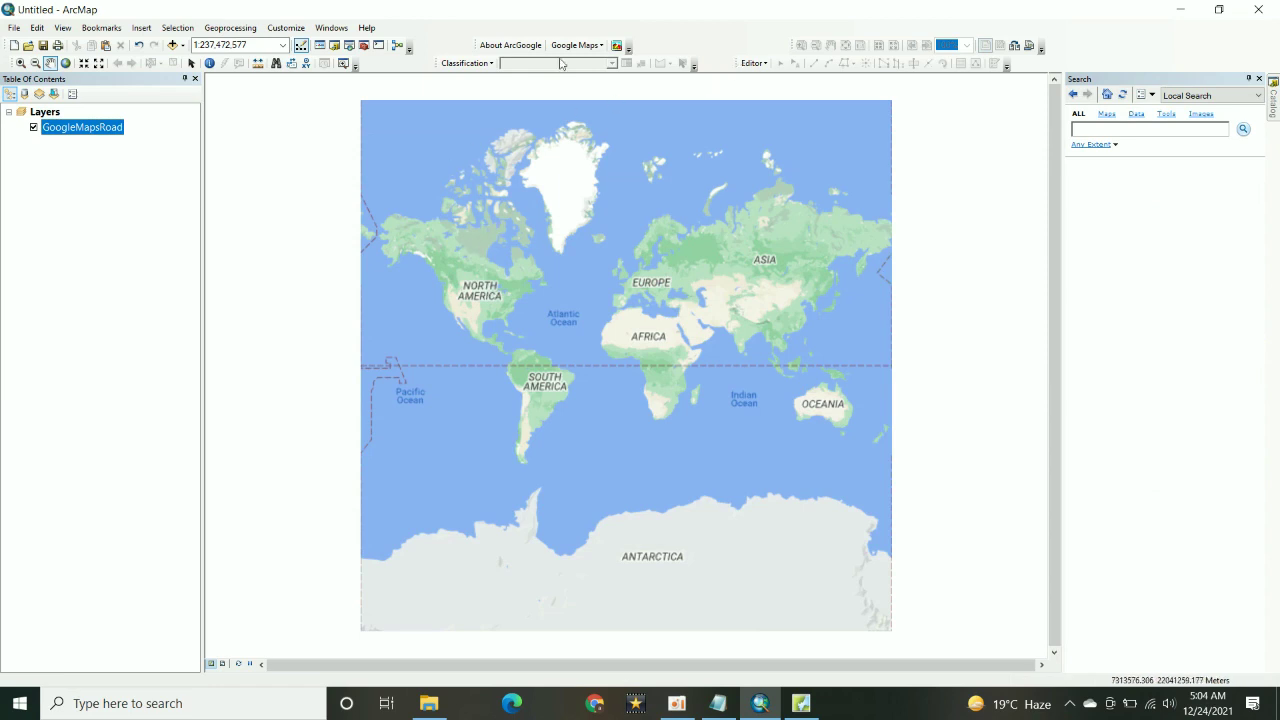
# - Zoom in with zoom boxes from the world through northern Pakistan to streets near Sargodha (1:21,882)
pyautogui.click(21, 63)
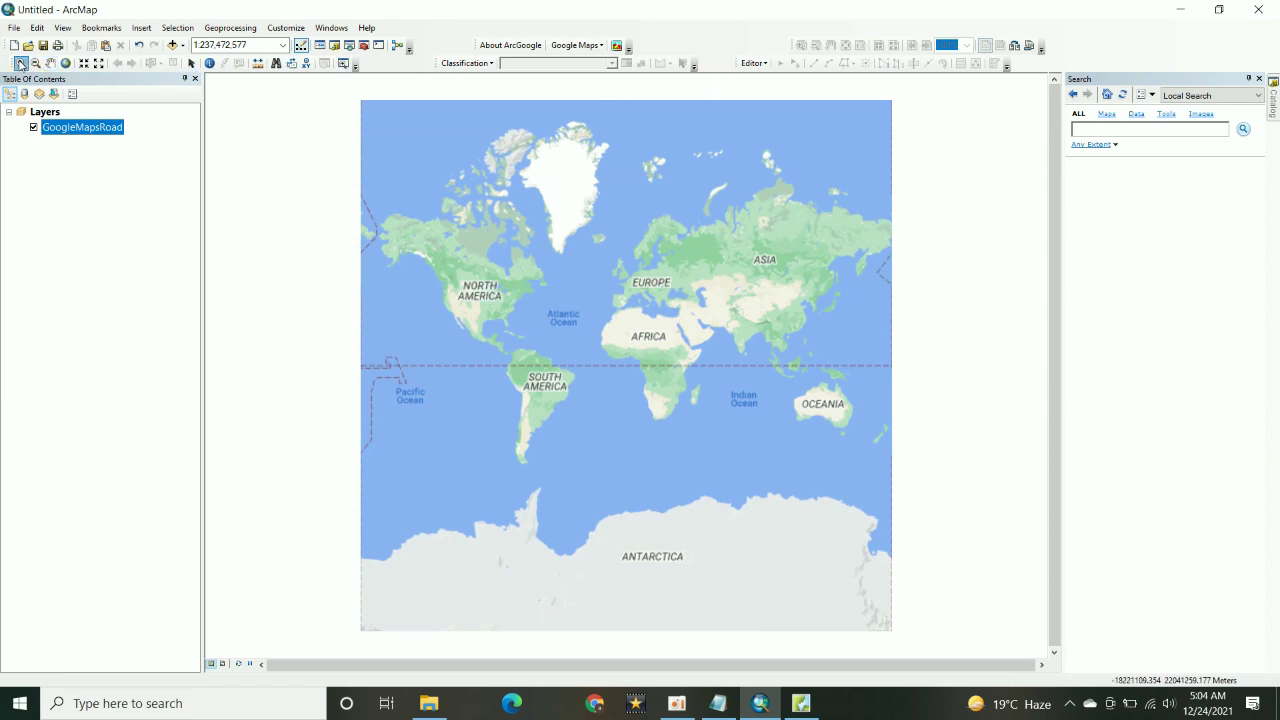
pyautogui.moveTo(718, 303); pyautogui.dragTo(744, 339)
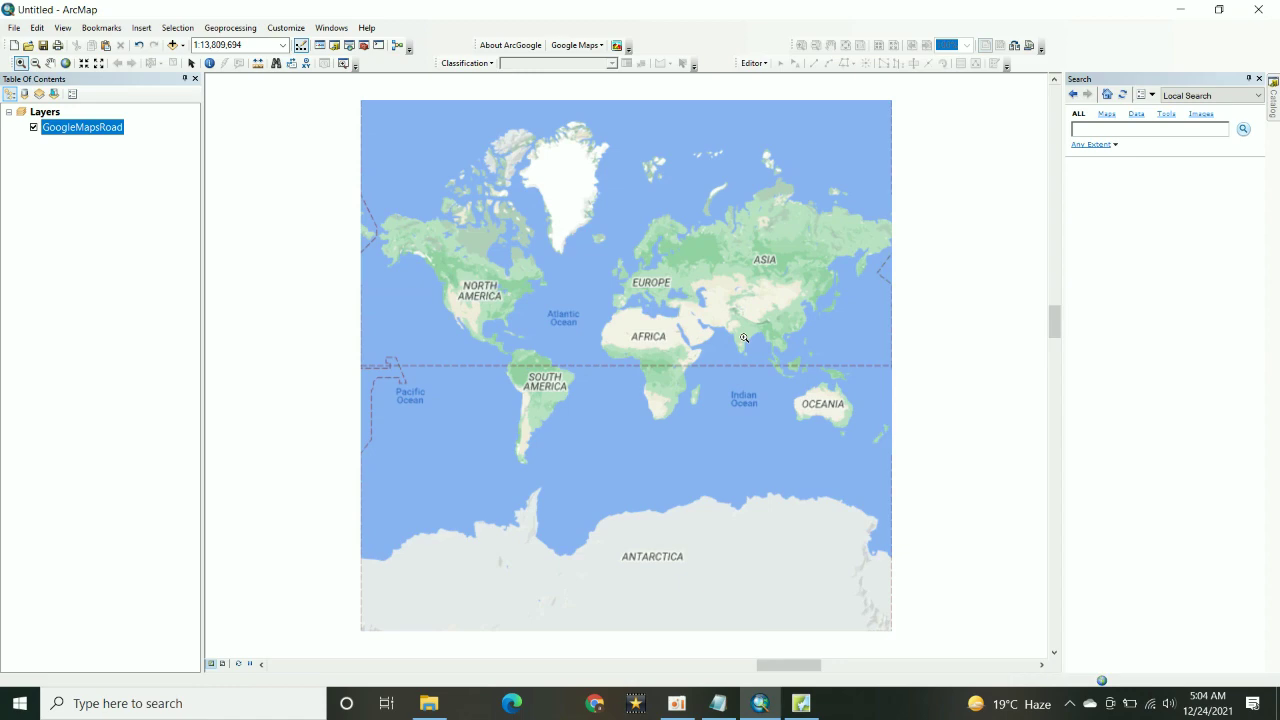
pyautogui.scroll(5, 744, 338)
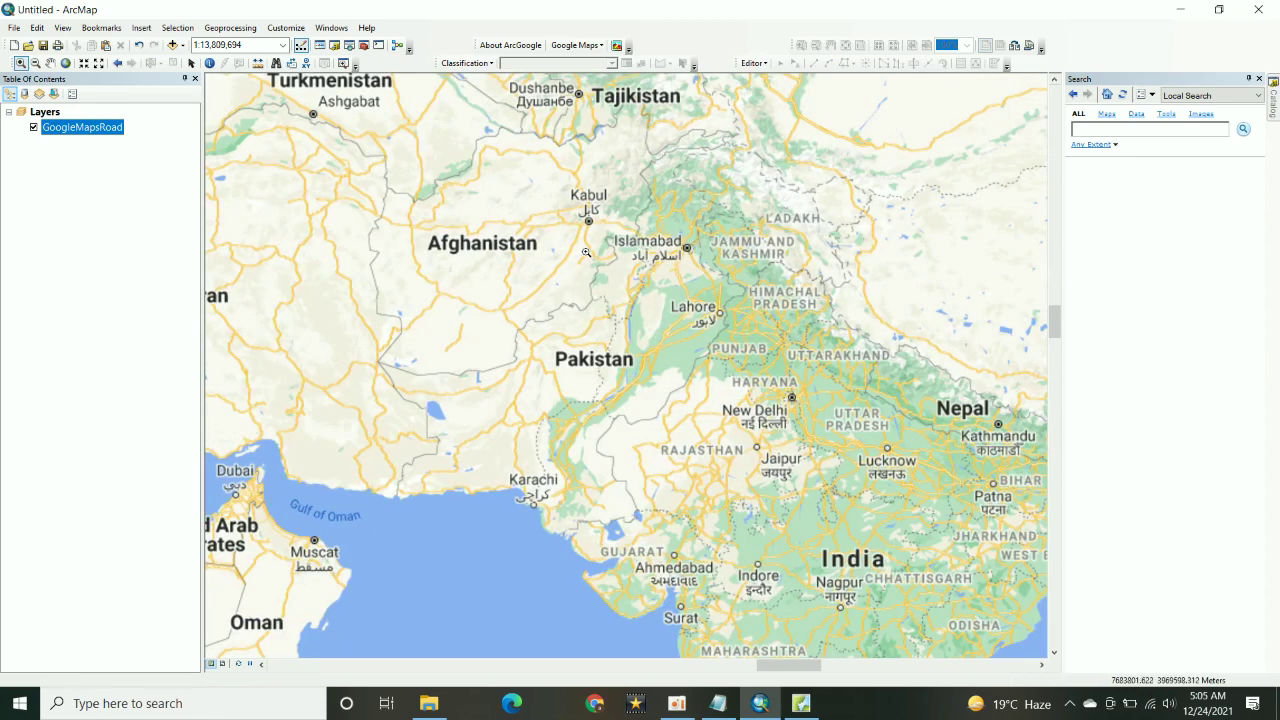
pyautogui.moveTo(580, 249); pyautogui.dragTo(663, 385)
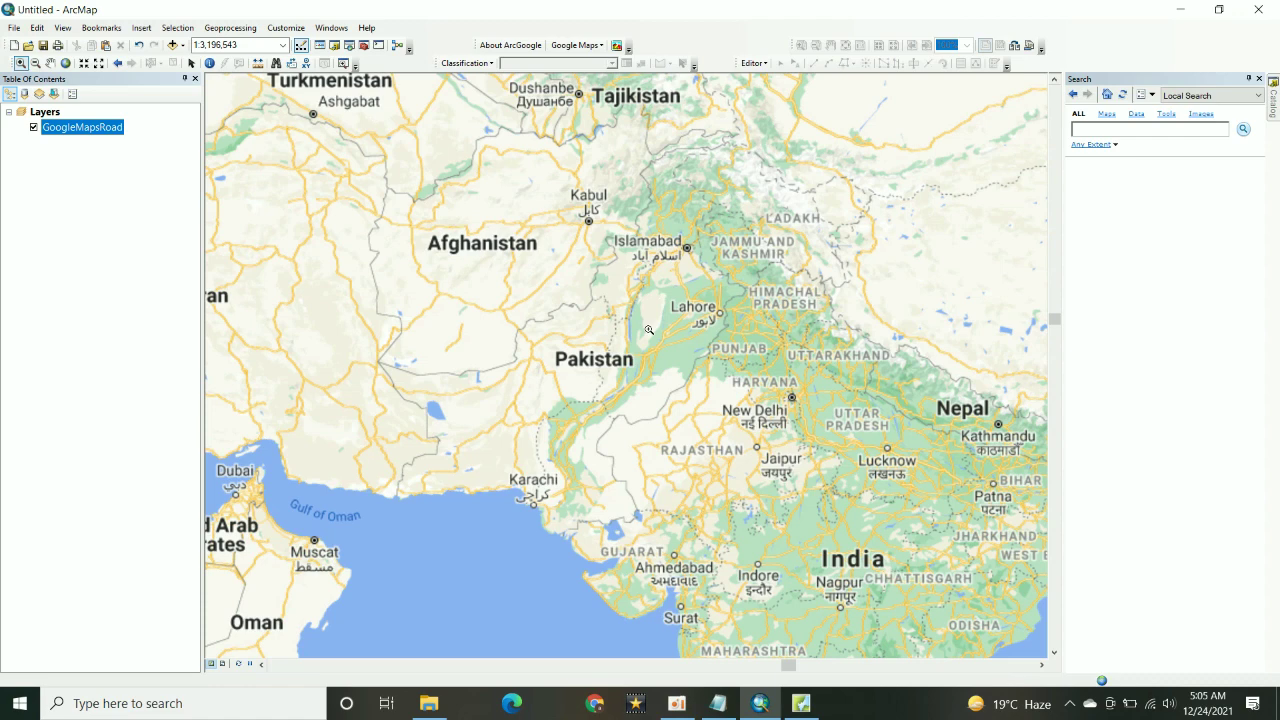
pyautogui.moveTo(886, 295); pyautogui.dragTo(892, 298)
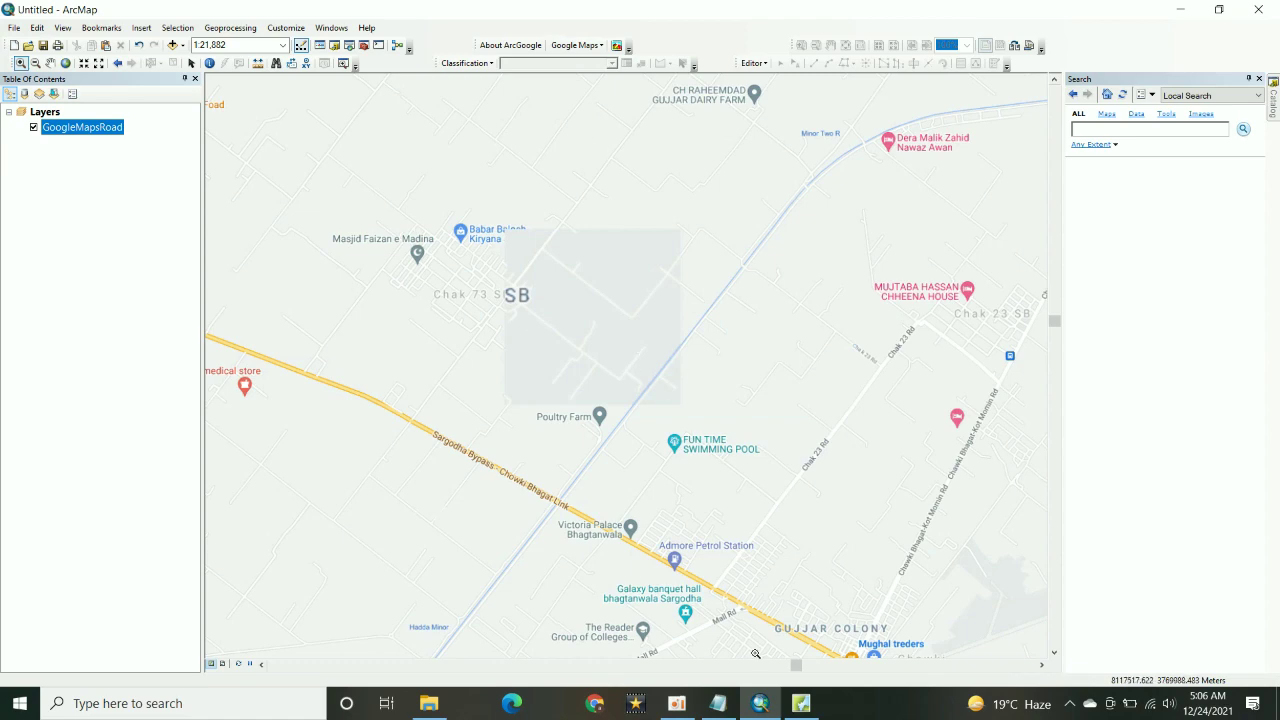
pyautogui.click(801, 703)
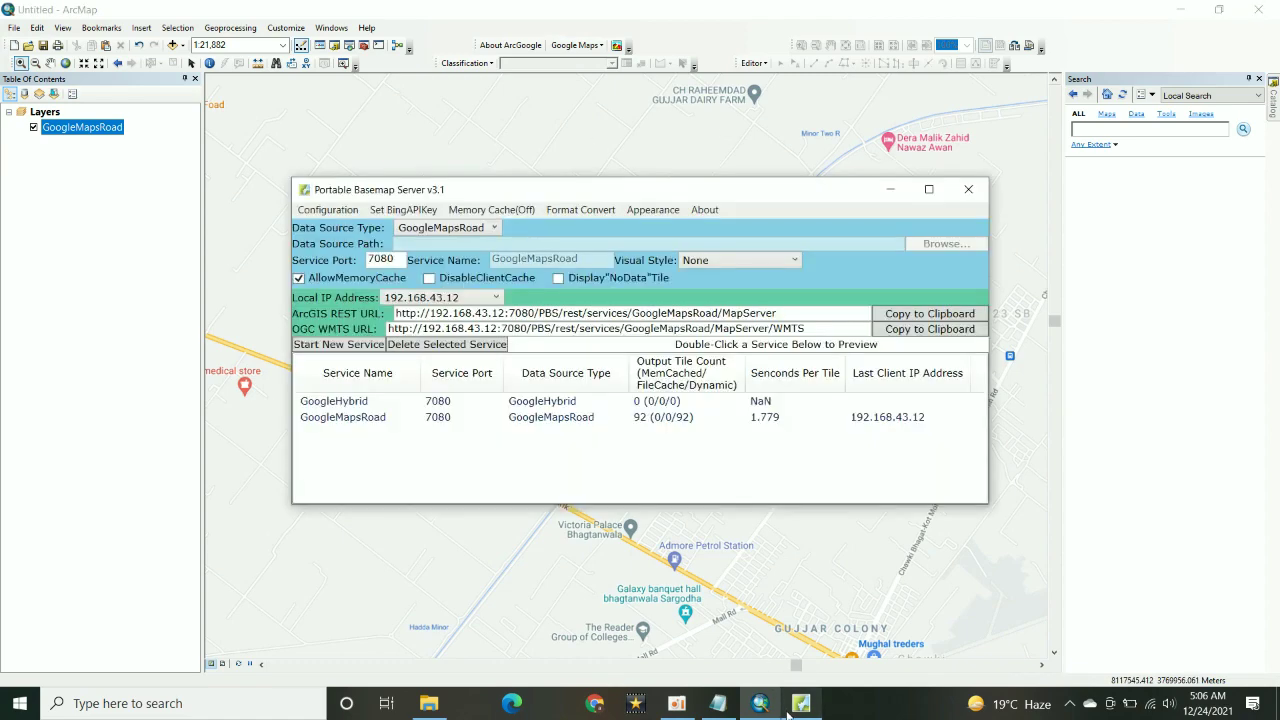
pyautogui.click(487, 228)
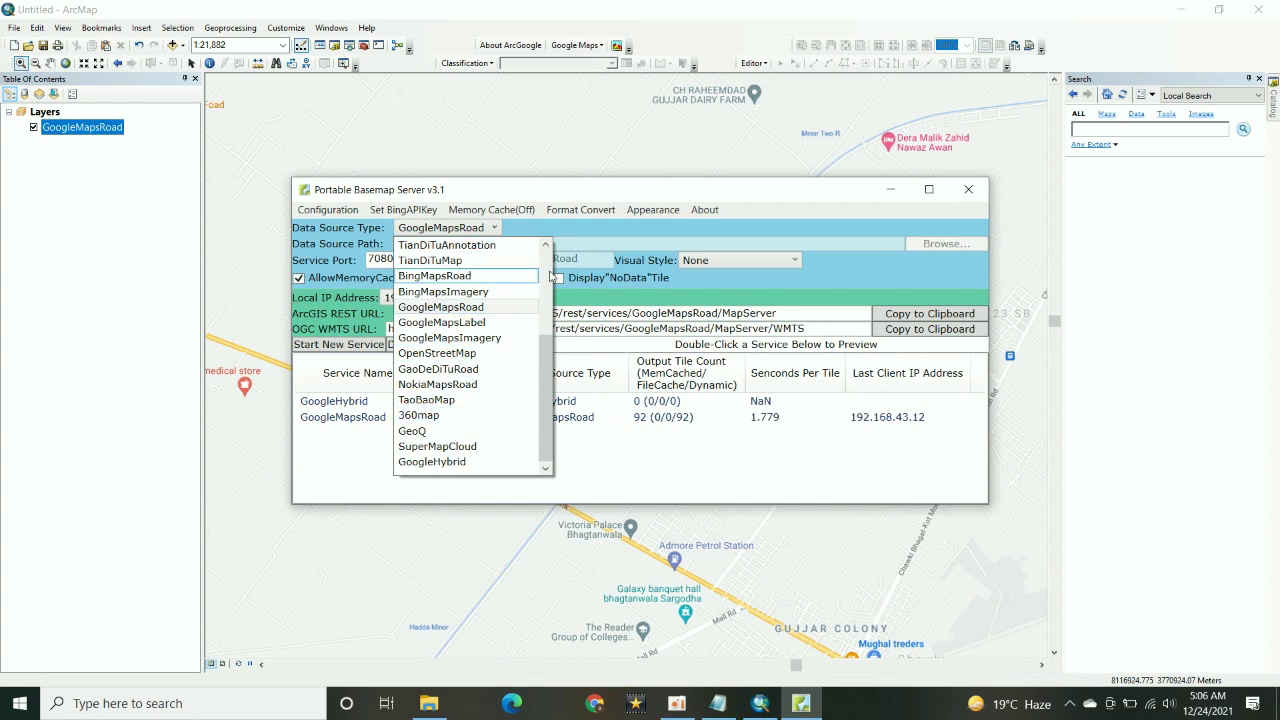
pyautogui.scroll(4, 550, 275)
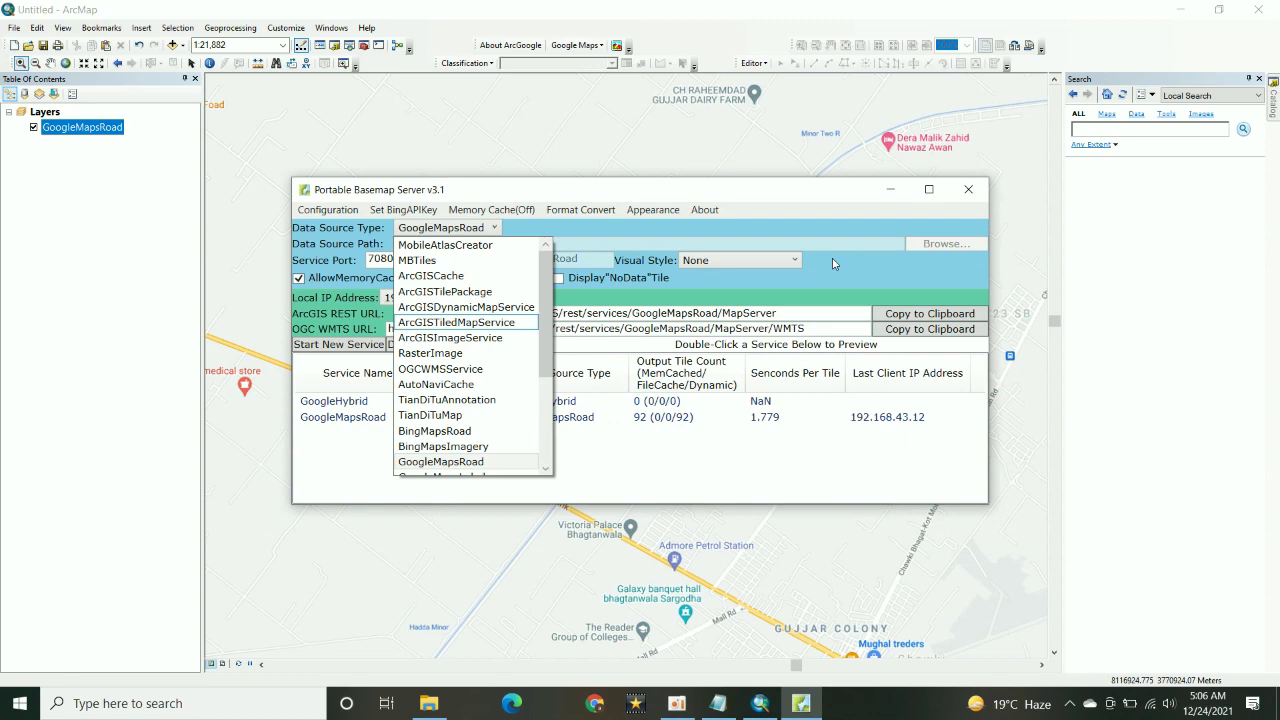
pyautogui.click(704, 199)
pyautogui.click(967, 194)
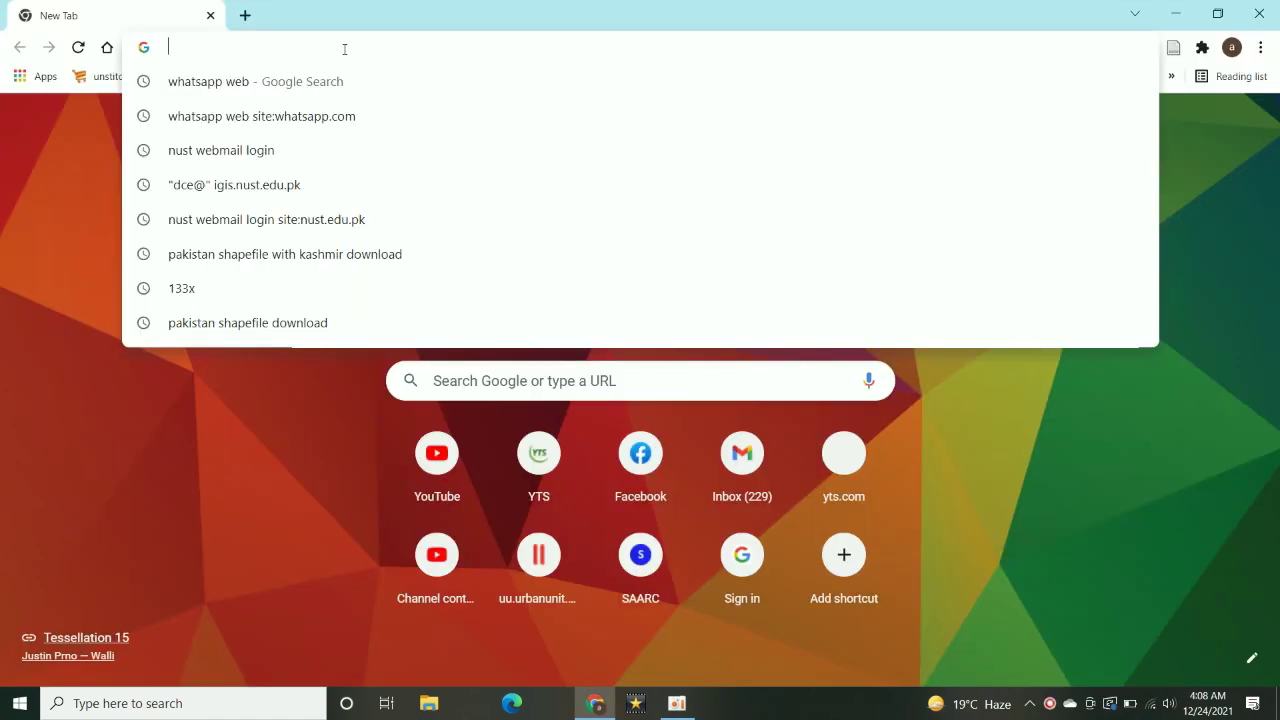
# - Search Google for 'arcgoogle' and follow the ungdungmoi.com result to its download link
pyautogui.write('arc')
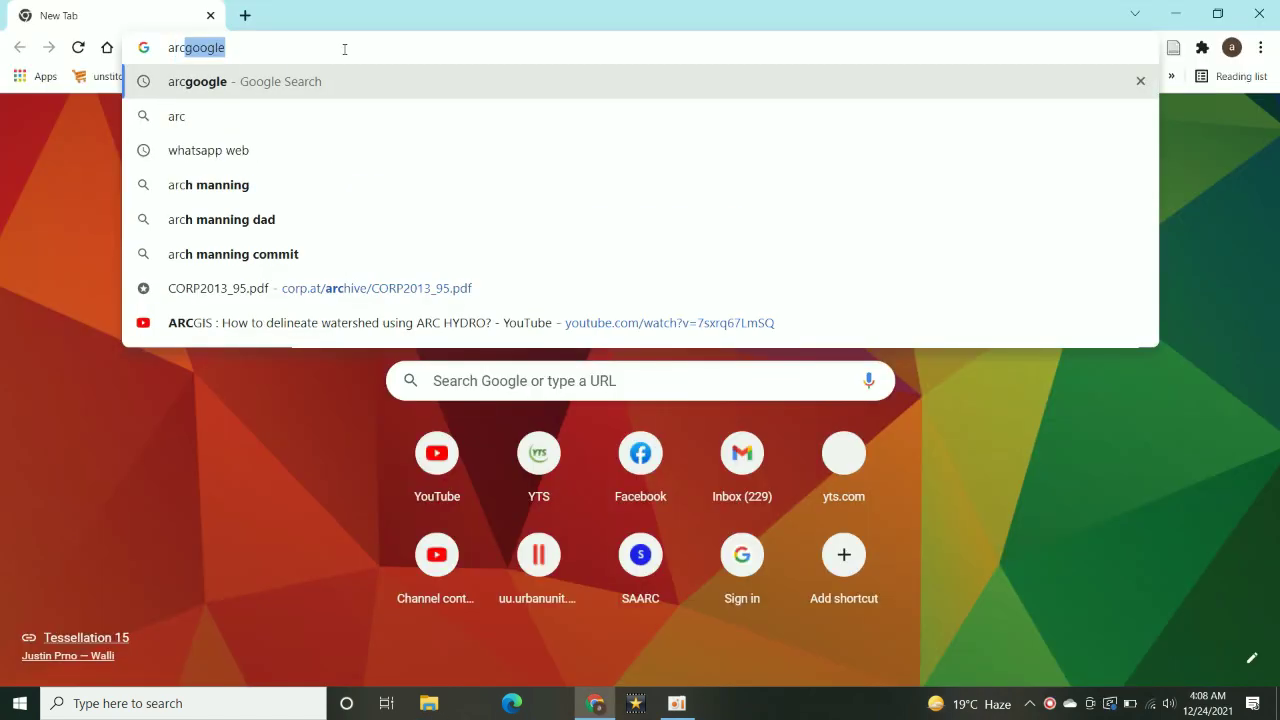
pyautogui.write('google')
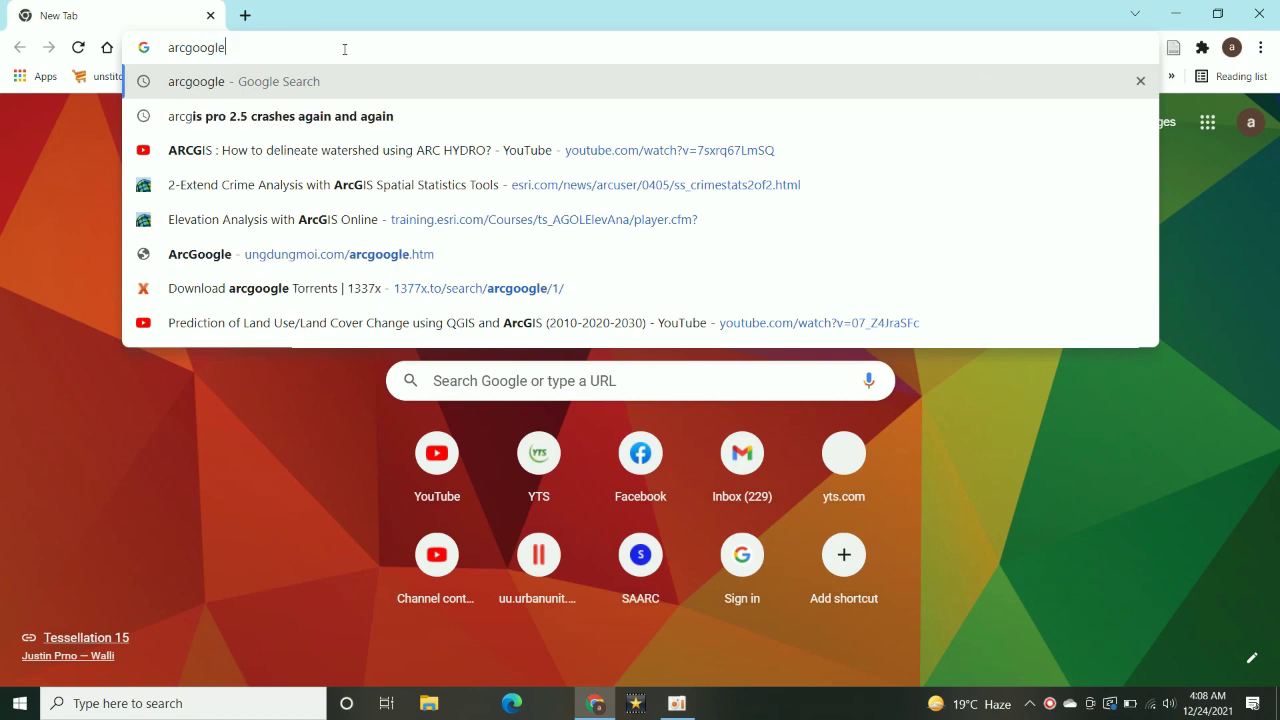
pyautogui.press('Return')
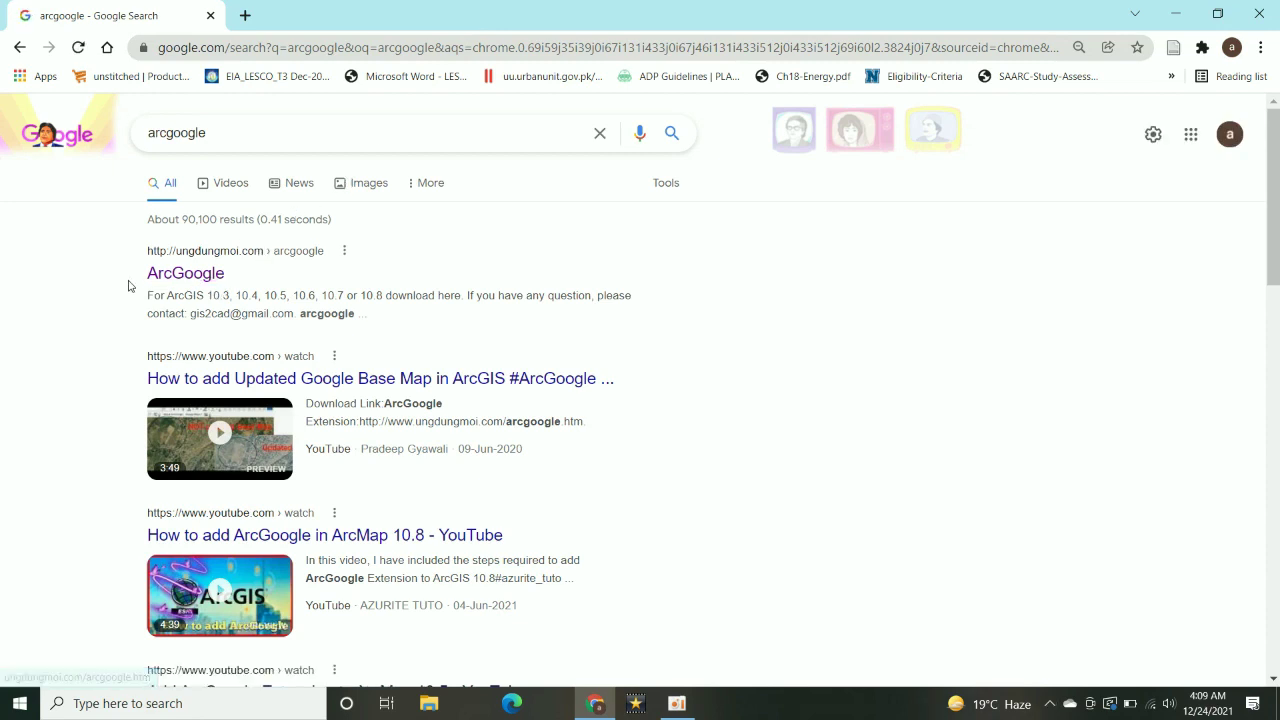
pyautogui.click(198, 284)
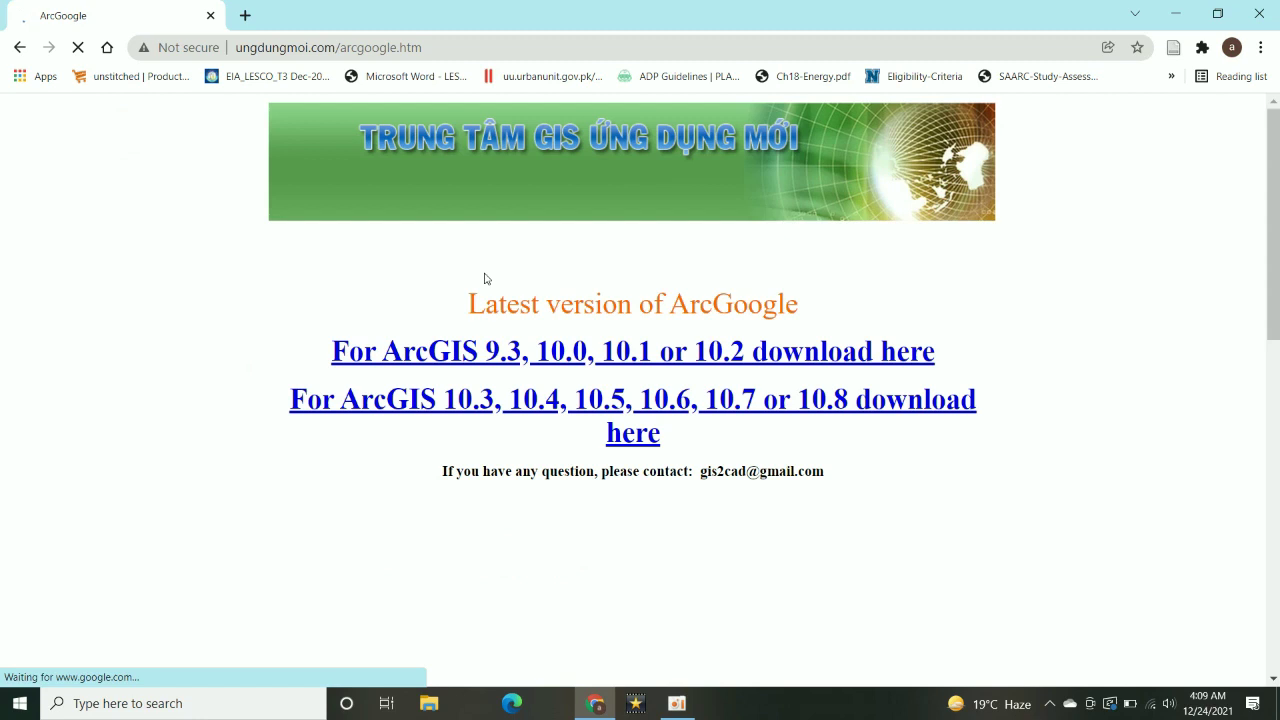
pyautogui.click(787, 357)
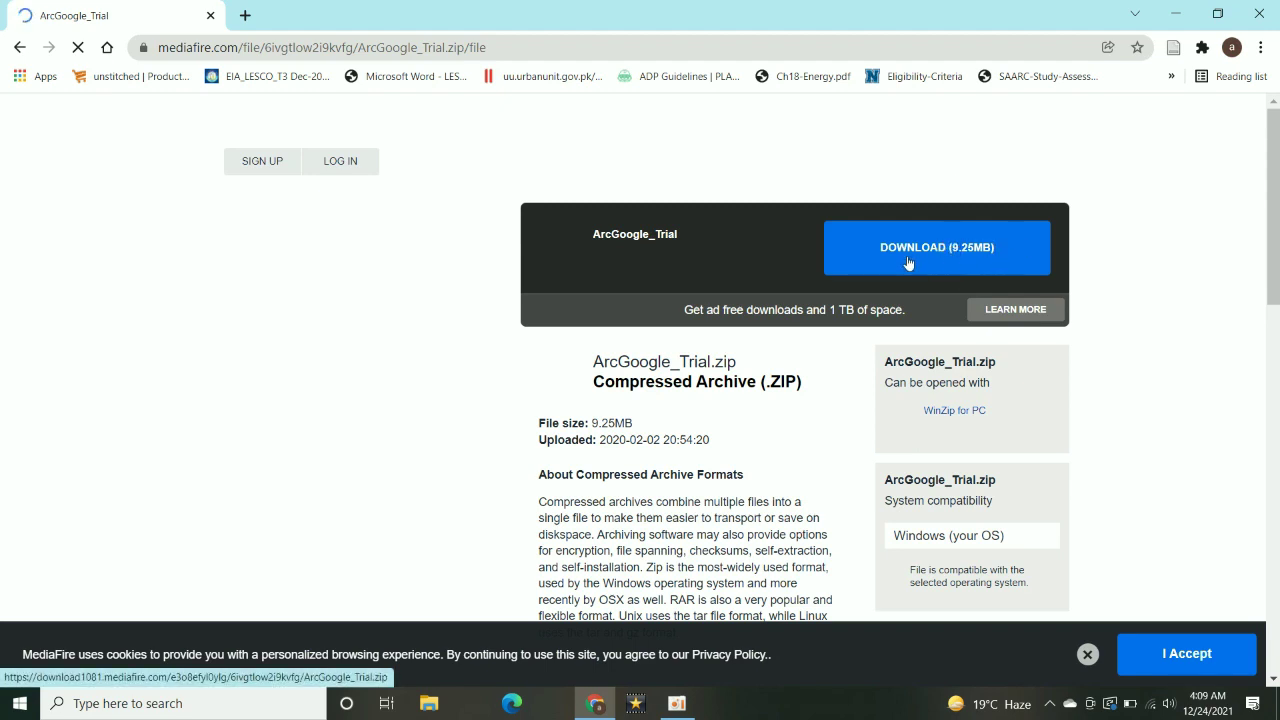
# - Download ArcGoogle_Trial.zip from MediaFire and show it in the Downloads folder
pyautogui.click(979, 258)
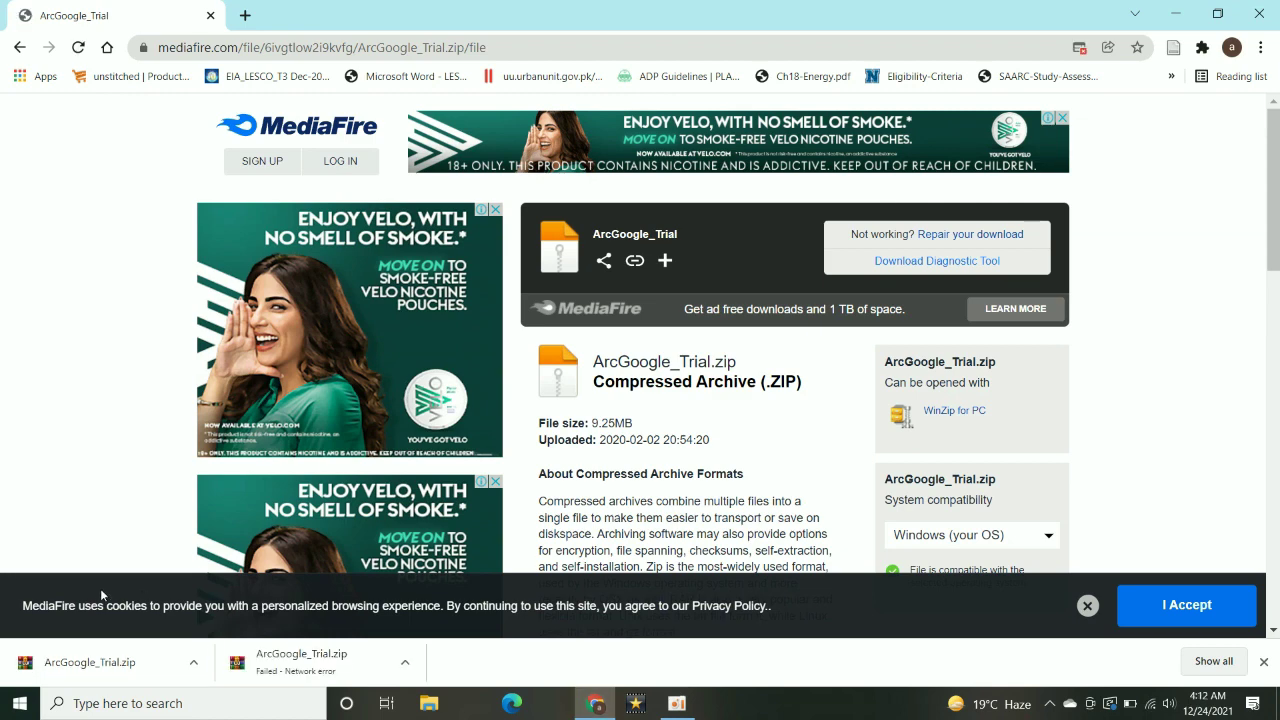
pyautogui.click(193, 662)
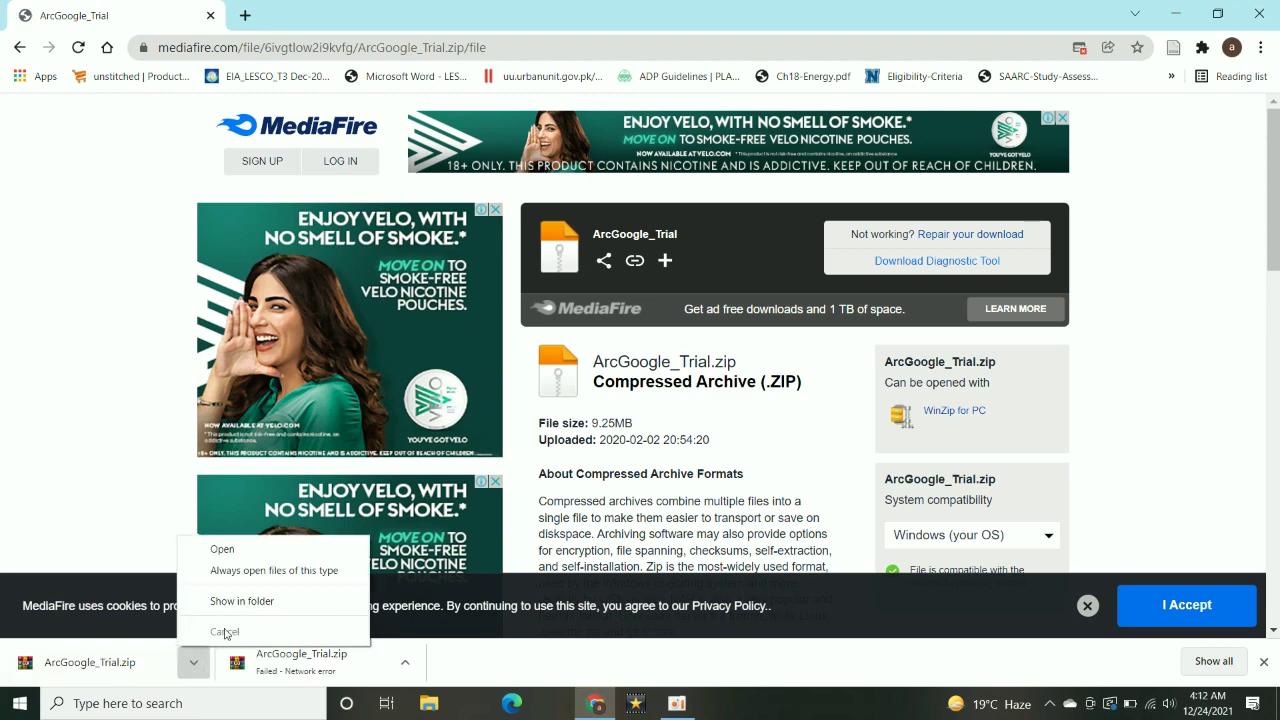
pyautogui.click(231, 604)
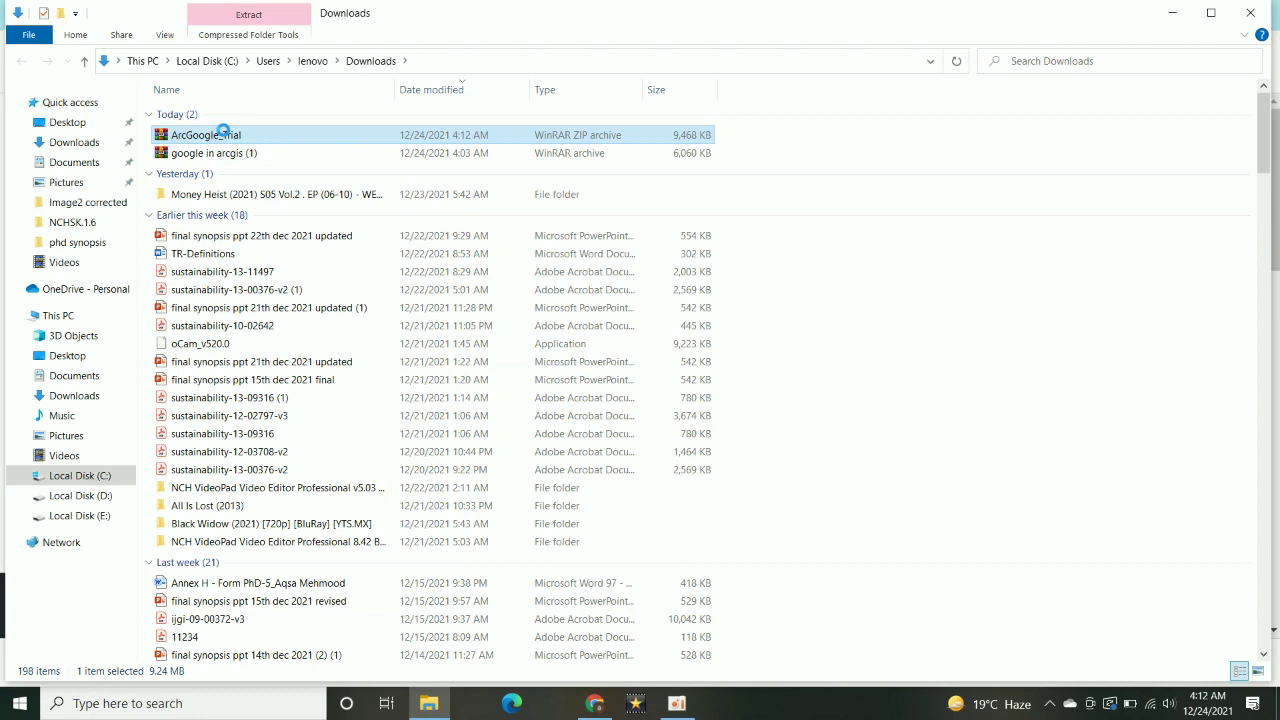
# - Extract ArcGoogle_Trial.zip to an ArcGoogle_Trial folder and run Setup from the nested folder
pyautogui.rightClick(223, 133)
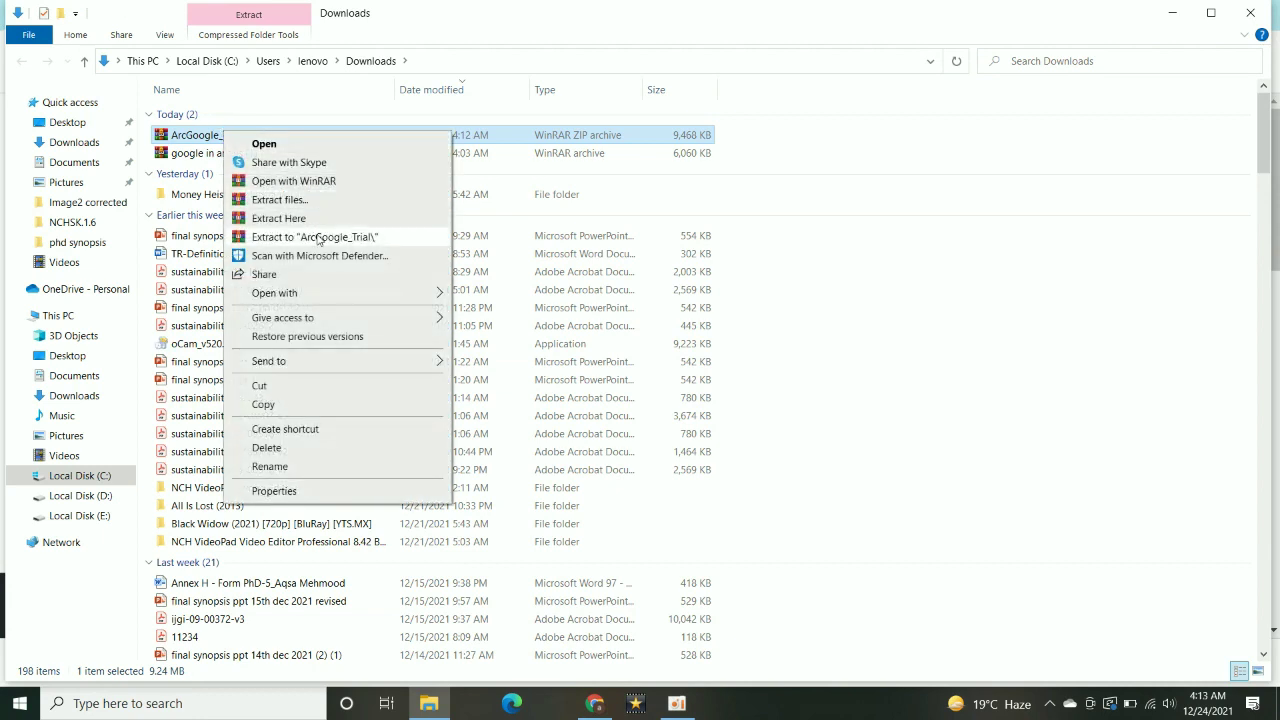
pyautogui.click(319, 237)
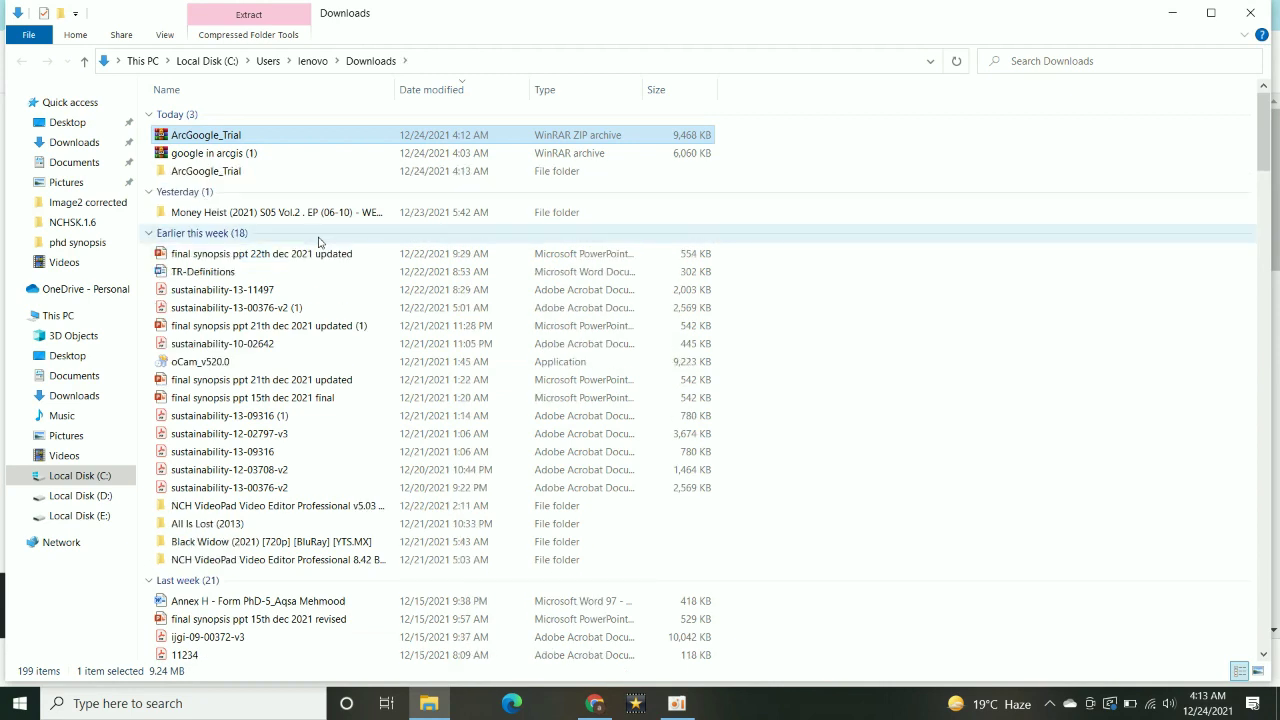
pyautogui.doubleClick(231, 173)
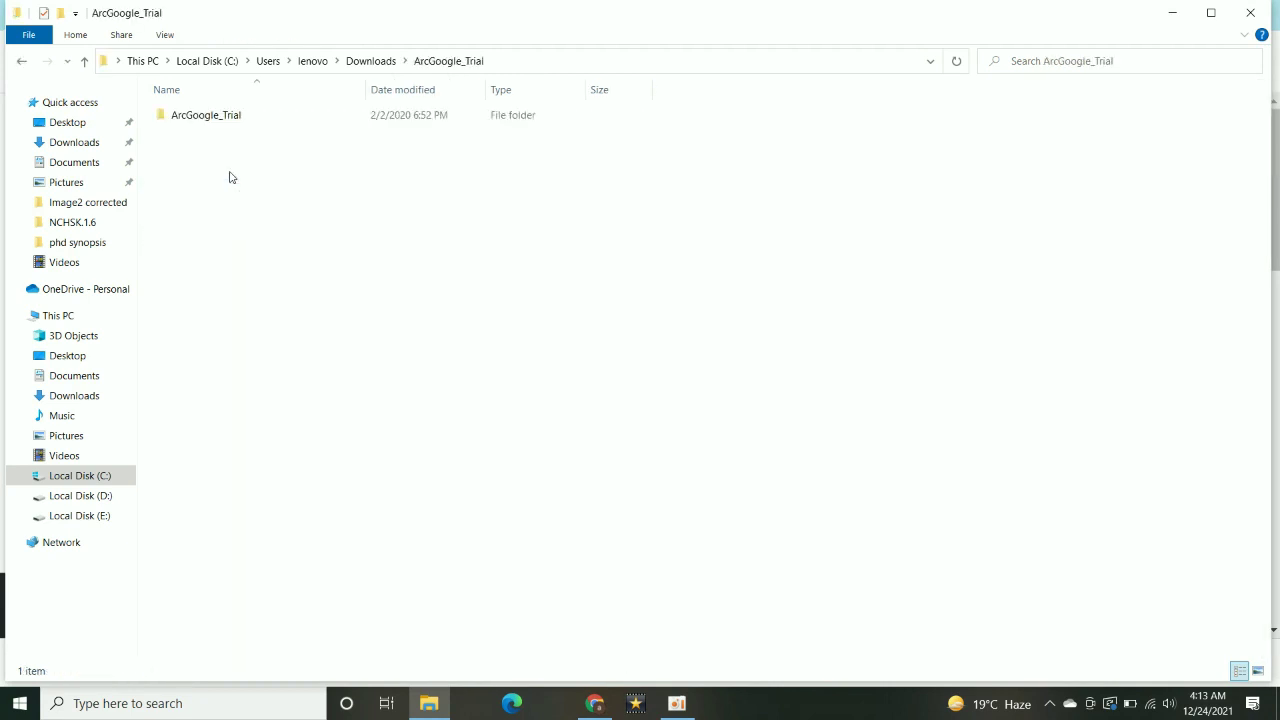
pyautogui.click(248, 120)
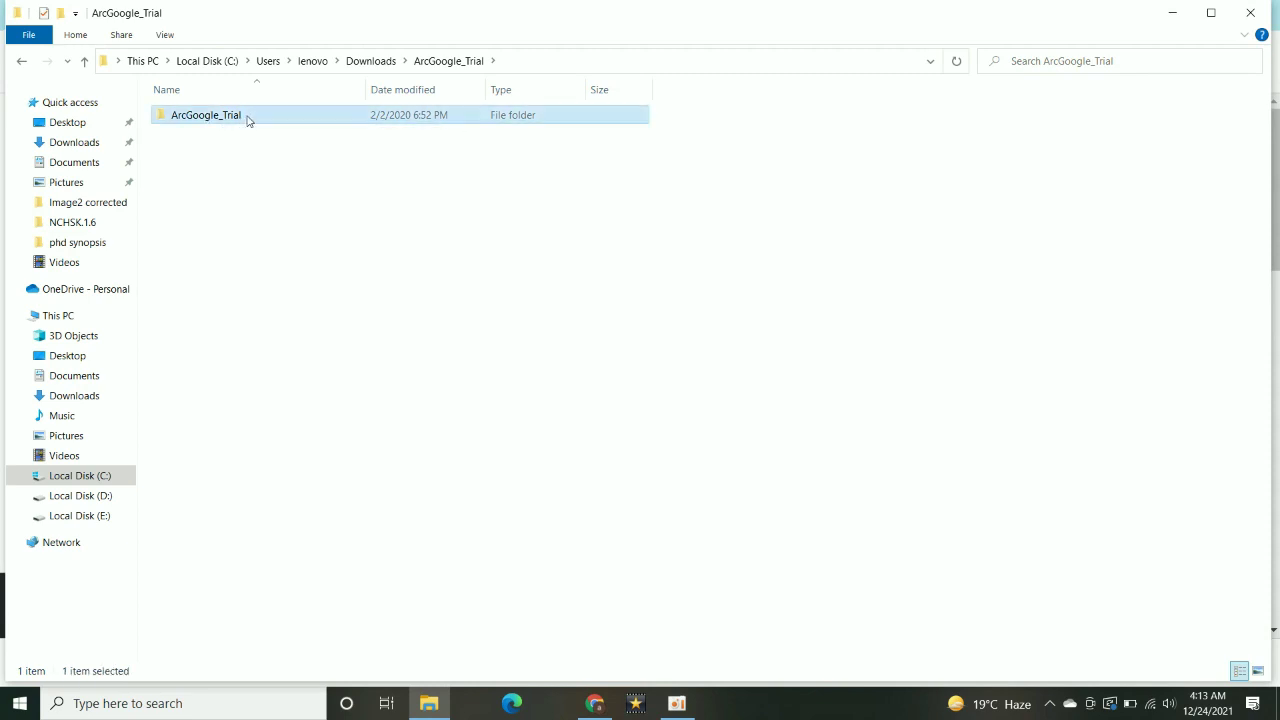
pyautogui.doubleClick(248, 118)
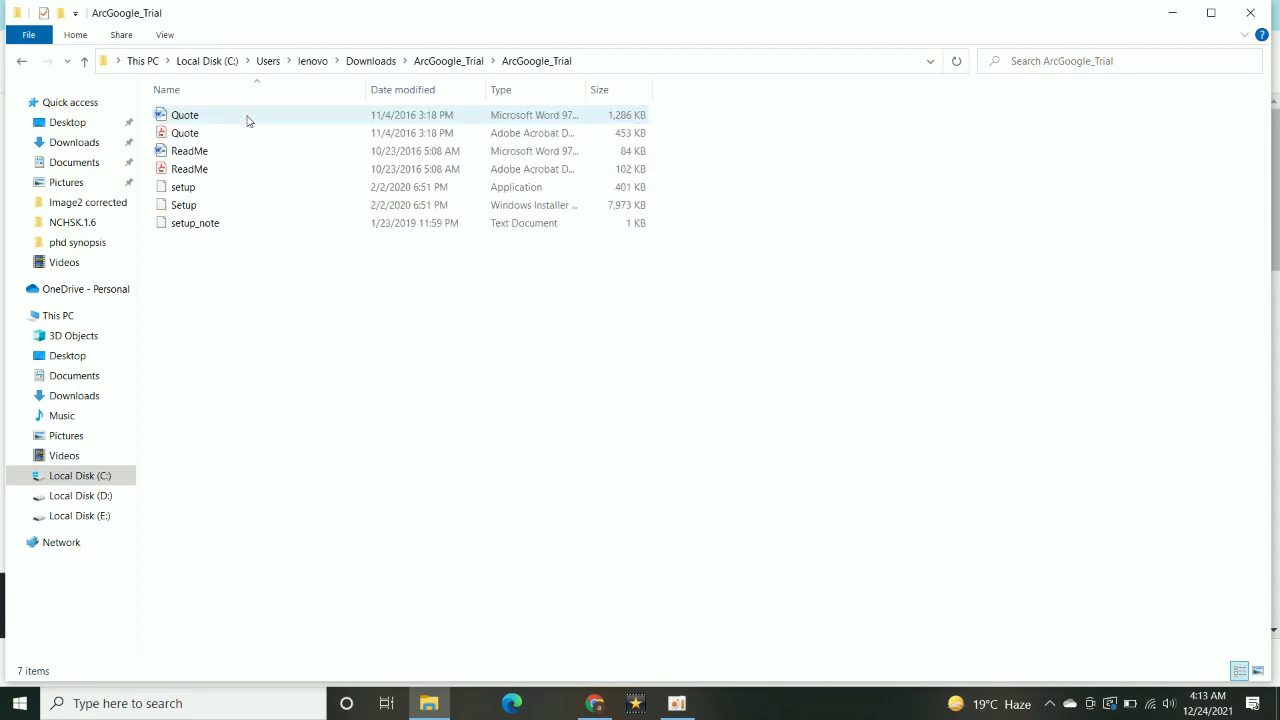
pyautogui.doubleClick(199, 208)
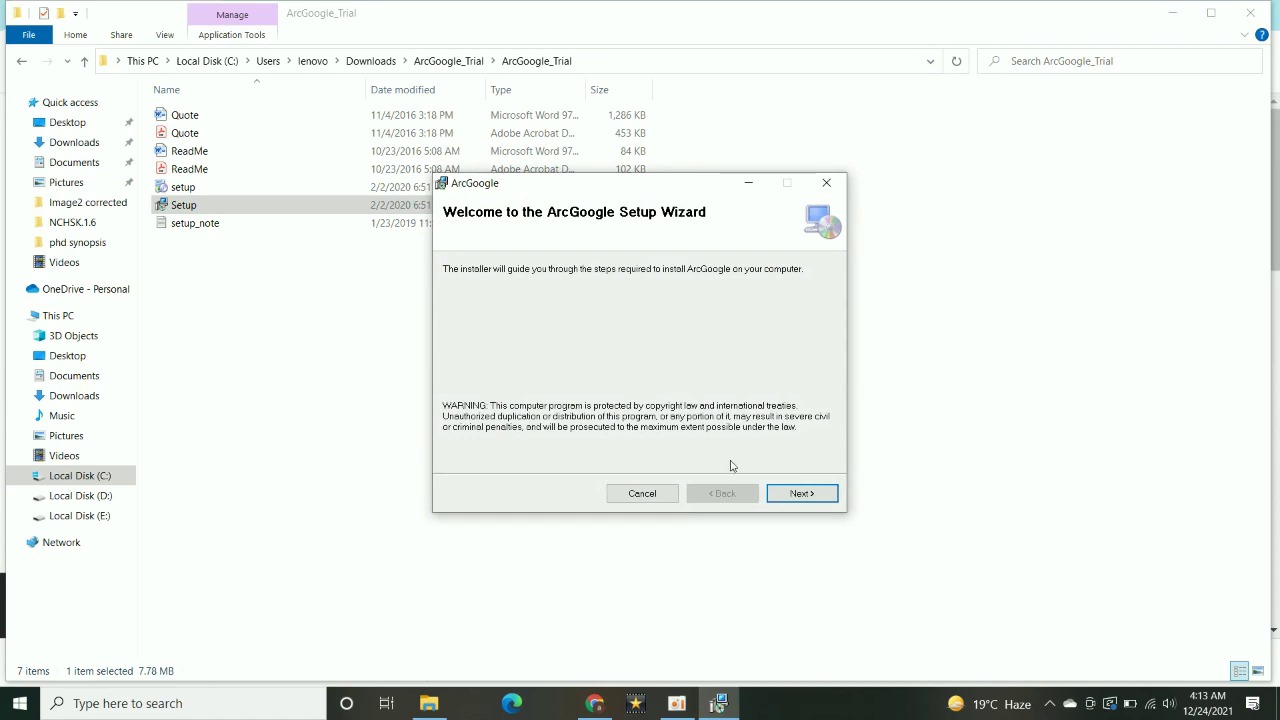
# - Install ArcGoogle to the default Program Files folder and close the finished wizard
pyautogui.click(779, 498)
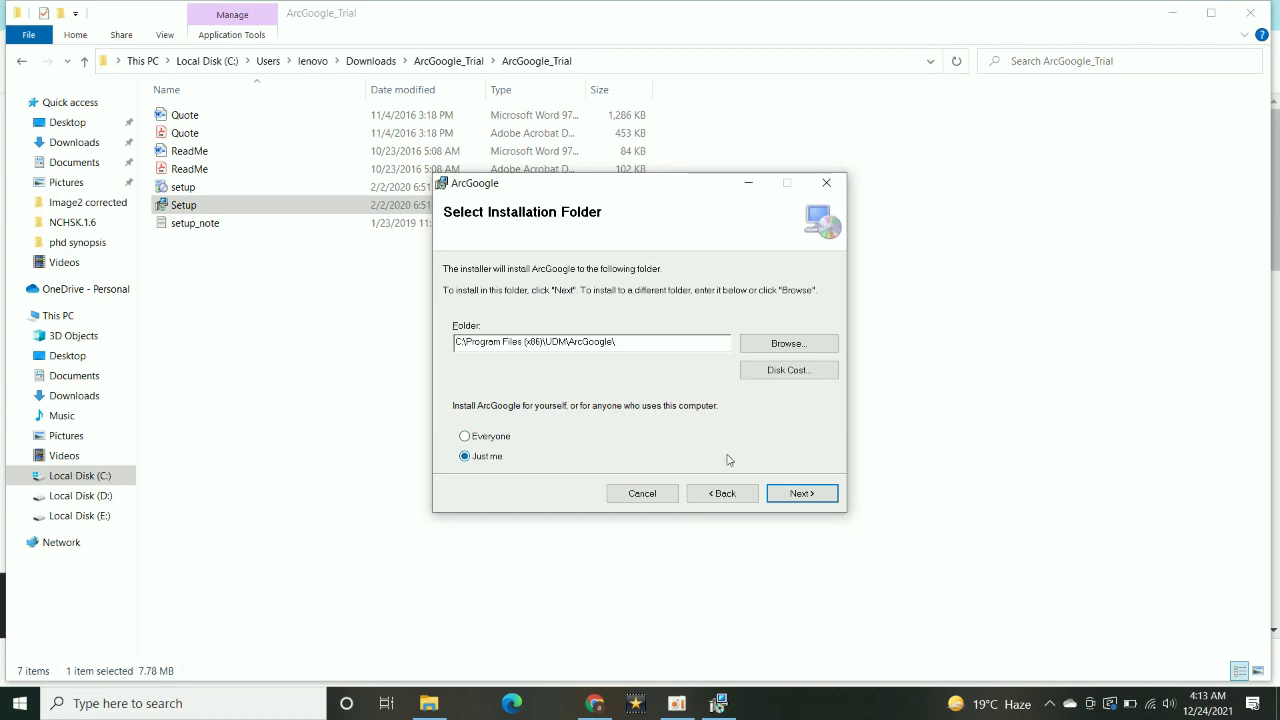
pyautogui.click(825, 491)
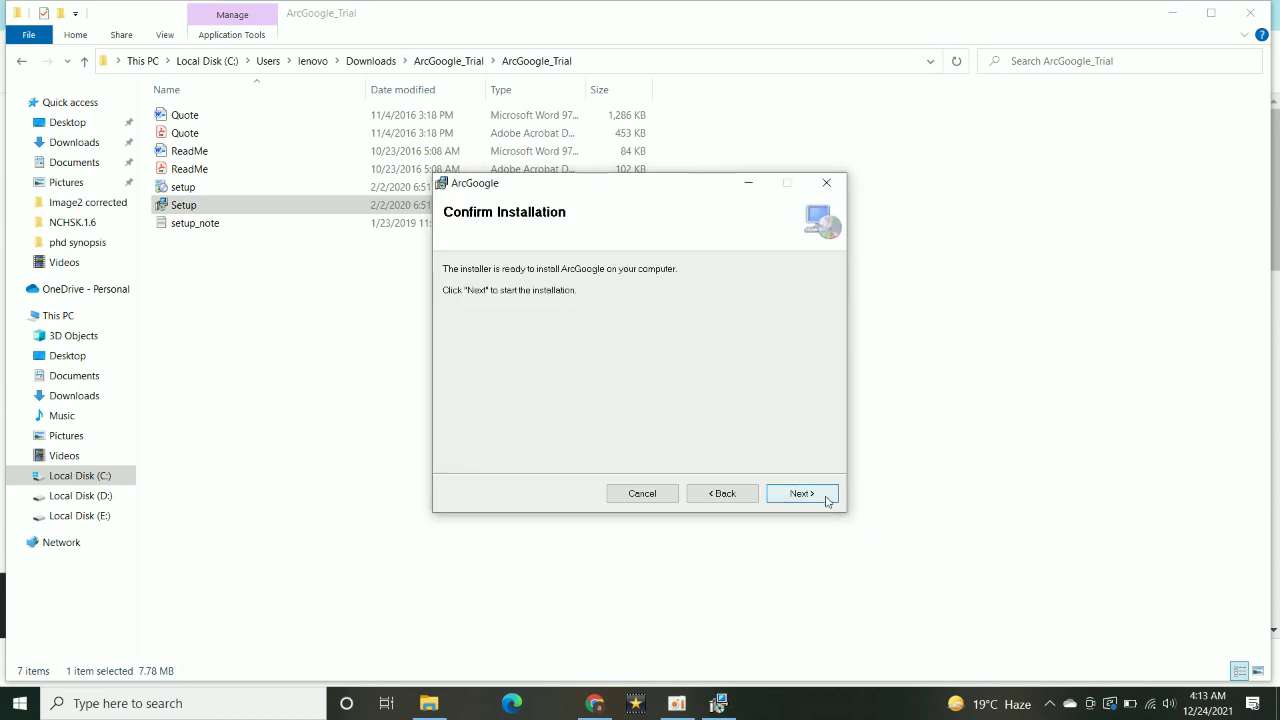
pyautogui.click(826, 496)
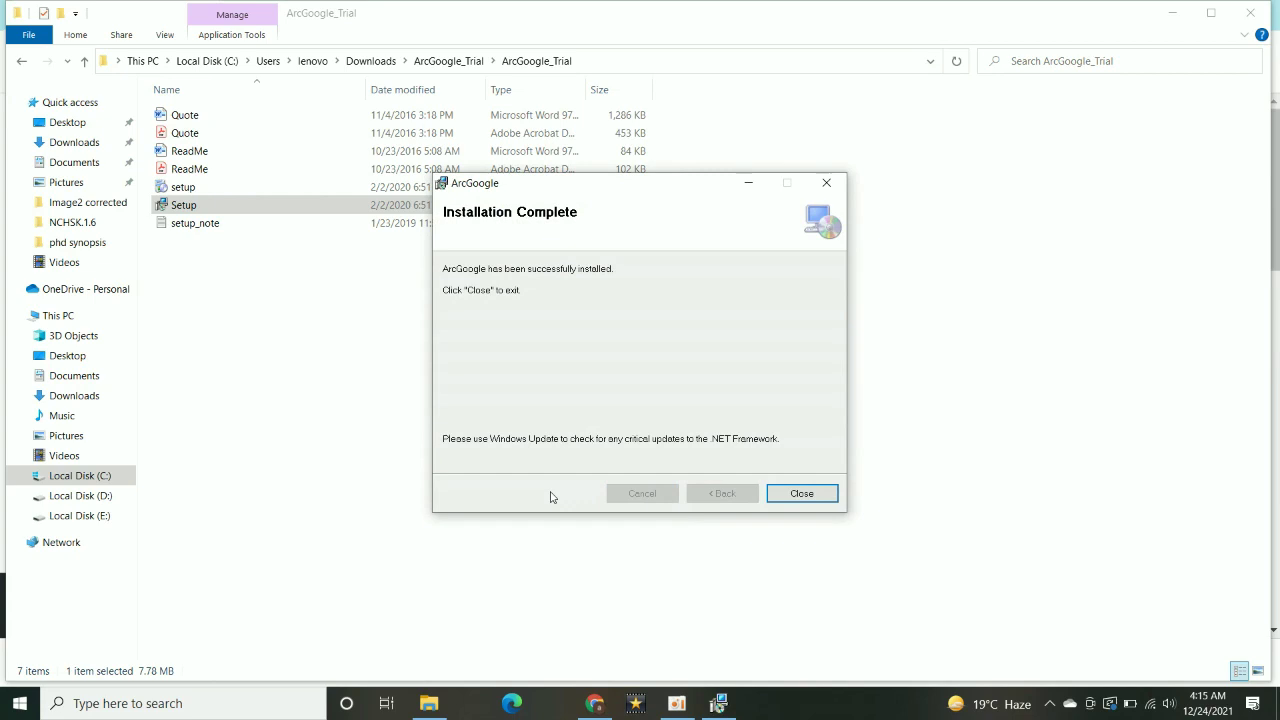
pyautogui.click(818, 494)
# - Find 'arcmap' in Windows search, start ArcMap 10.2, and bring up its toolbar list
pyautogui.click(235, 703)
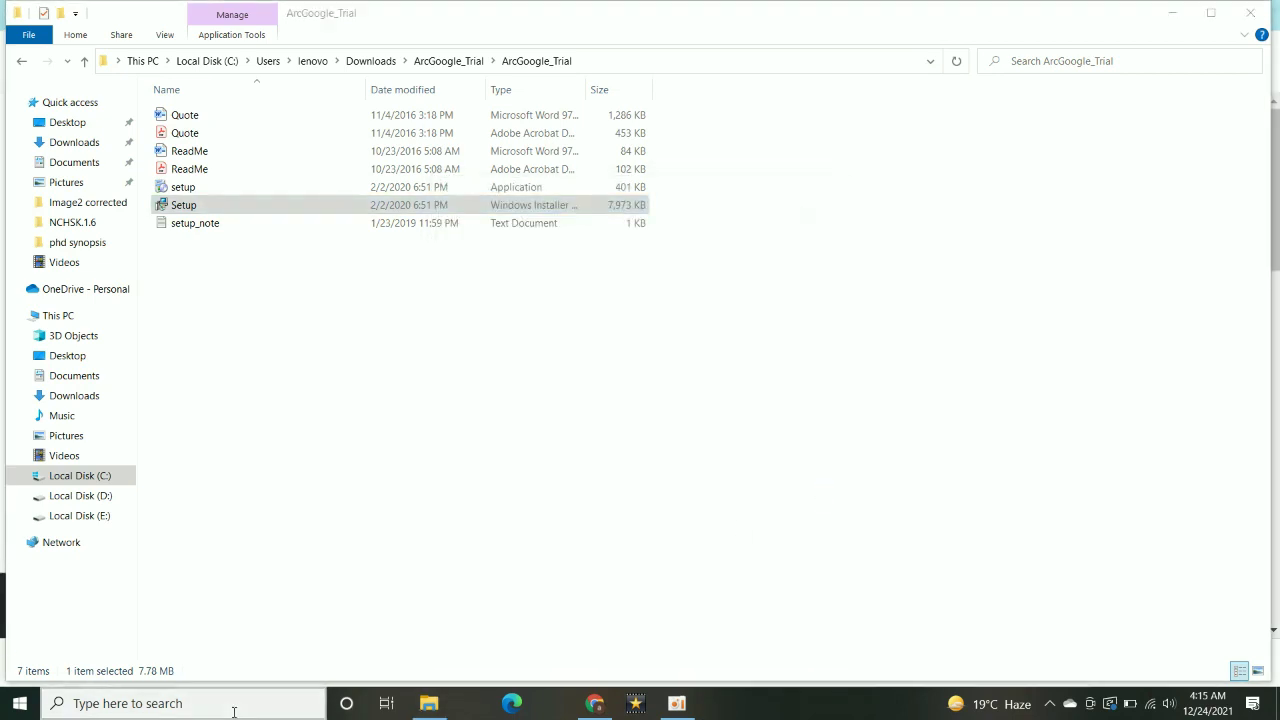
pyautogui.write('arcmap')
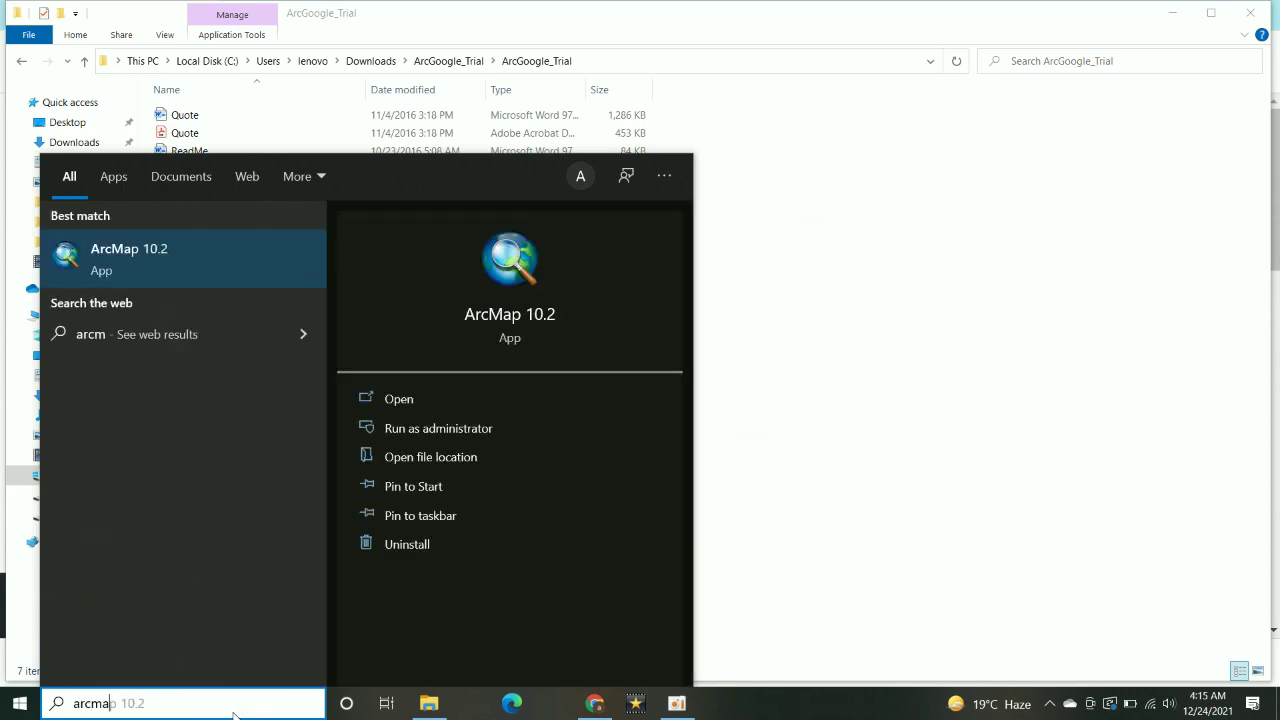
pyautogui.click(179, 266)
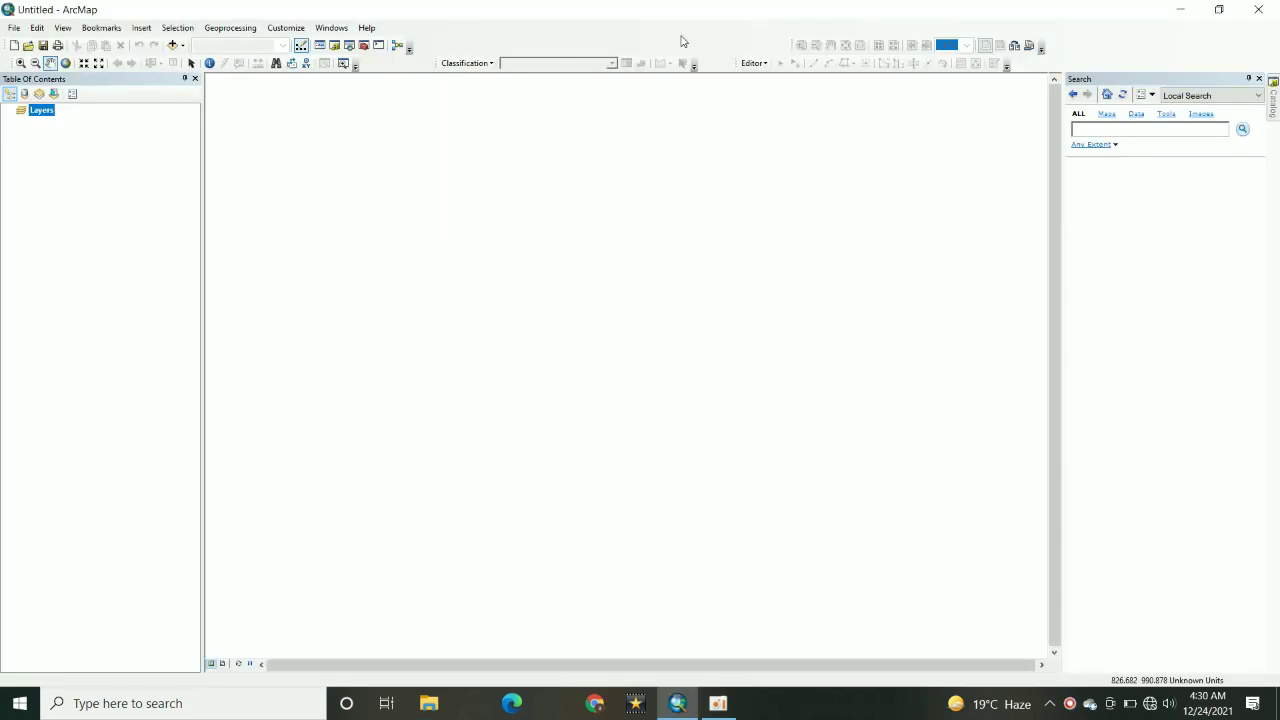
pyautogui.rightClick(681, 40)
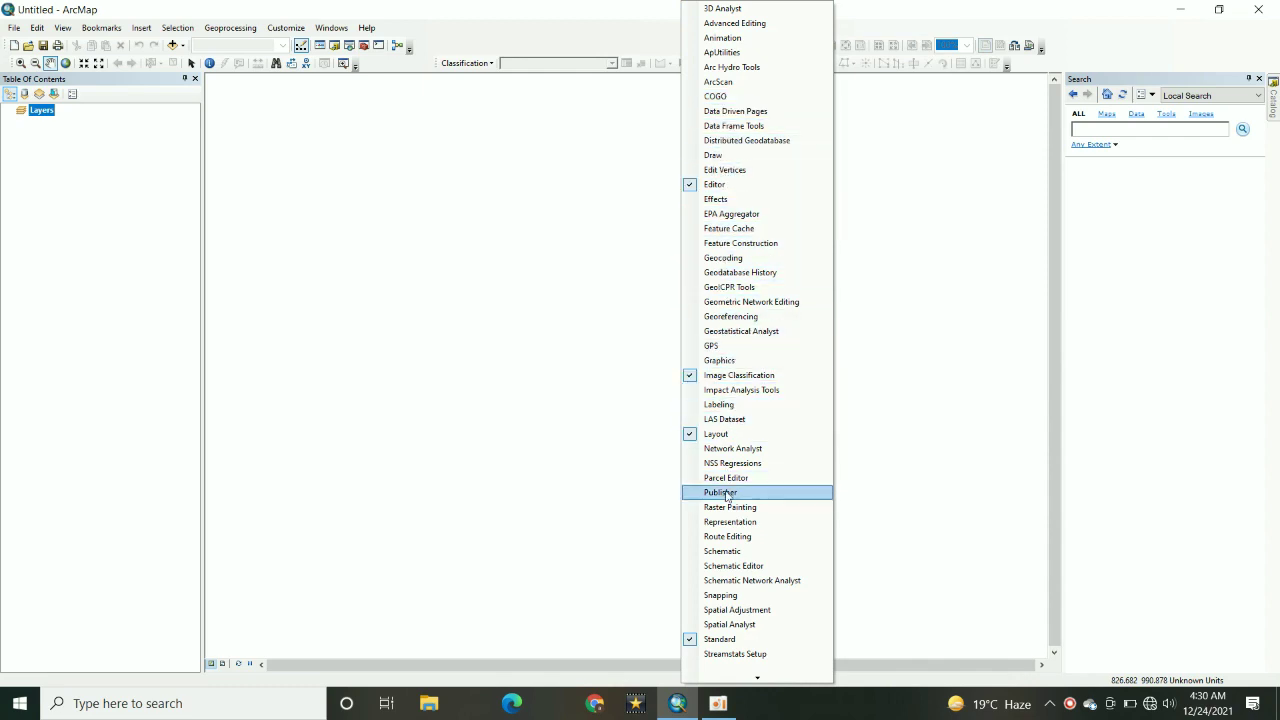
# - Open the Customize dialog from the toolbar context menu and start Add From File
pyautogui.moveTo(752, 679)
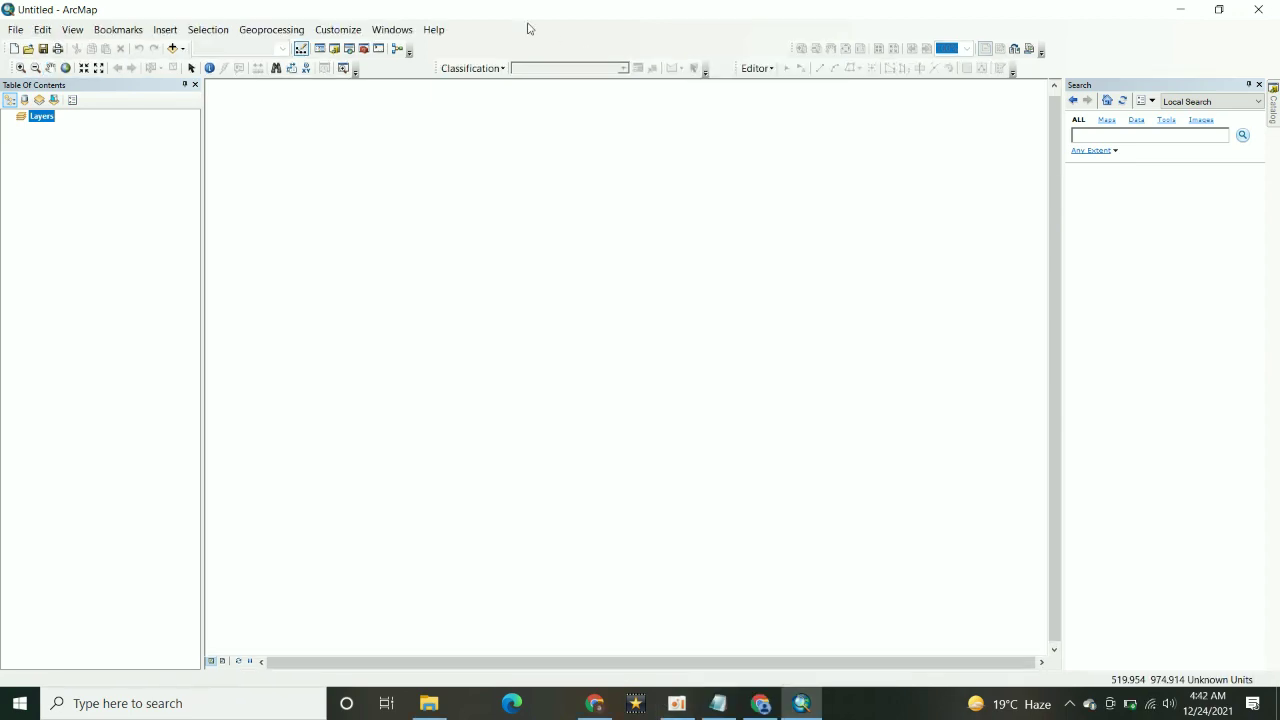
pyautogui.rightClick(535, 32)
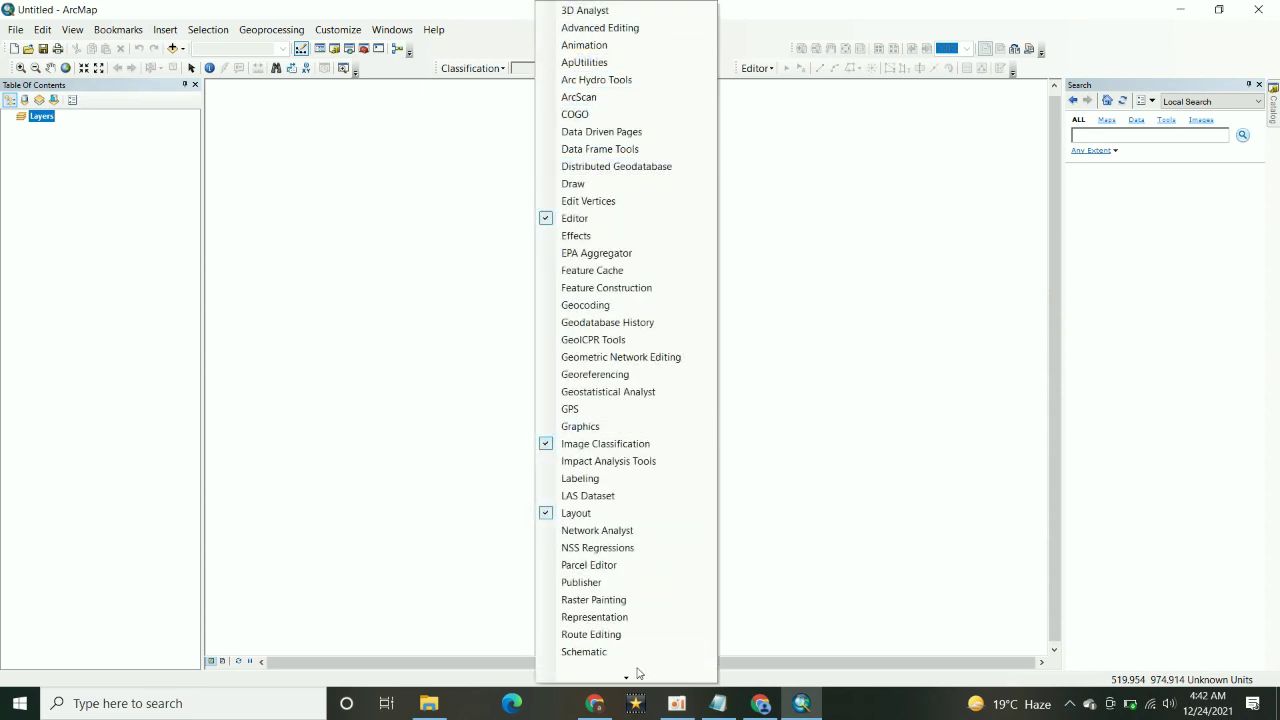
pyautogui.moveTo(626, 678)
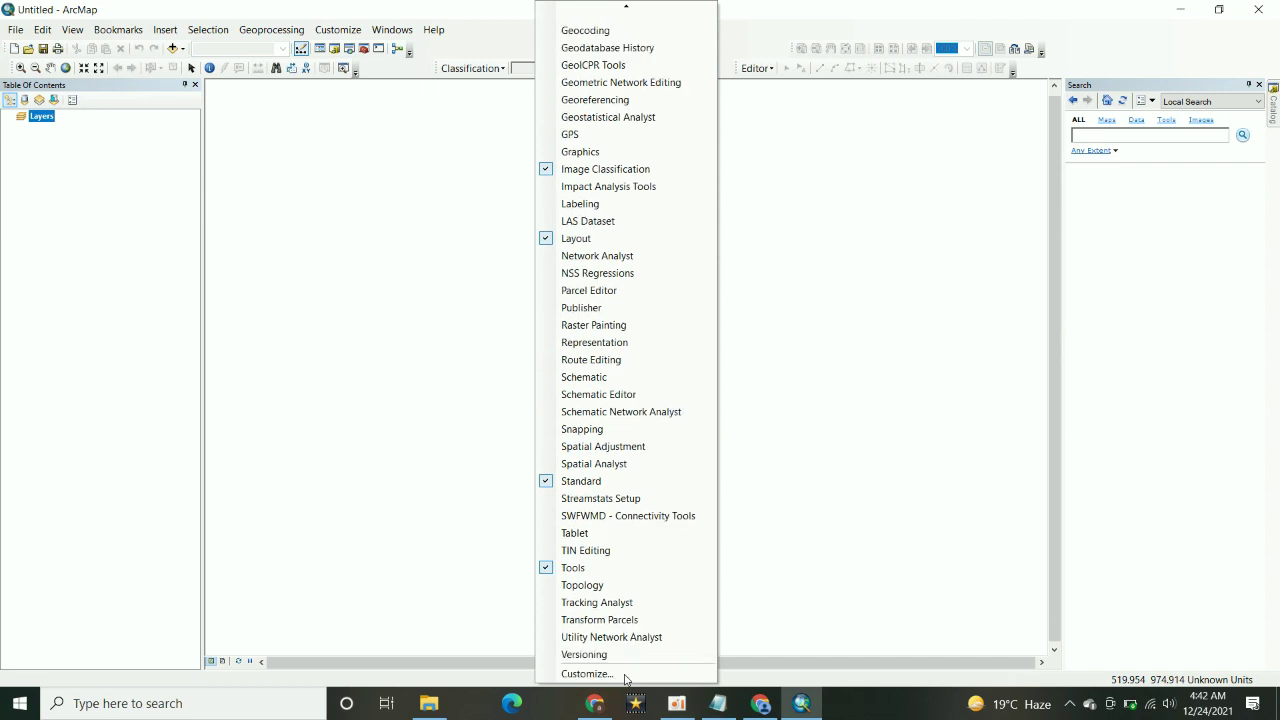
pyautogui.click(606, 674)
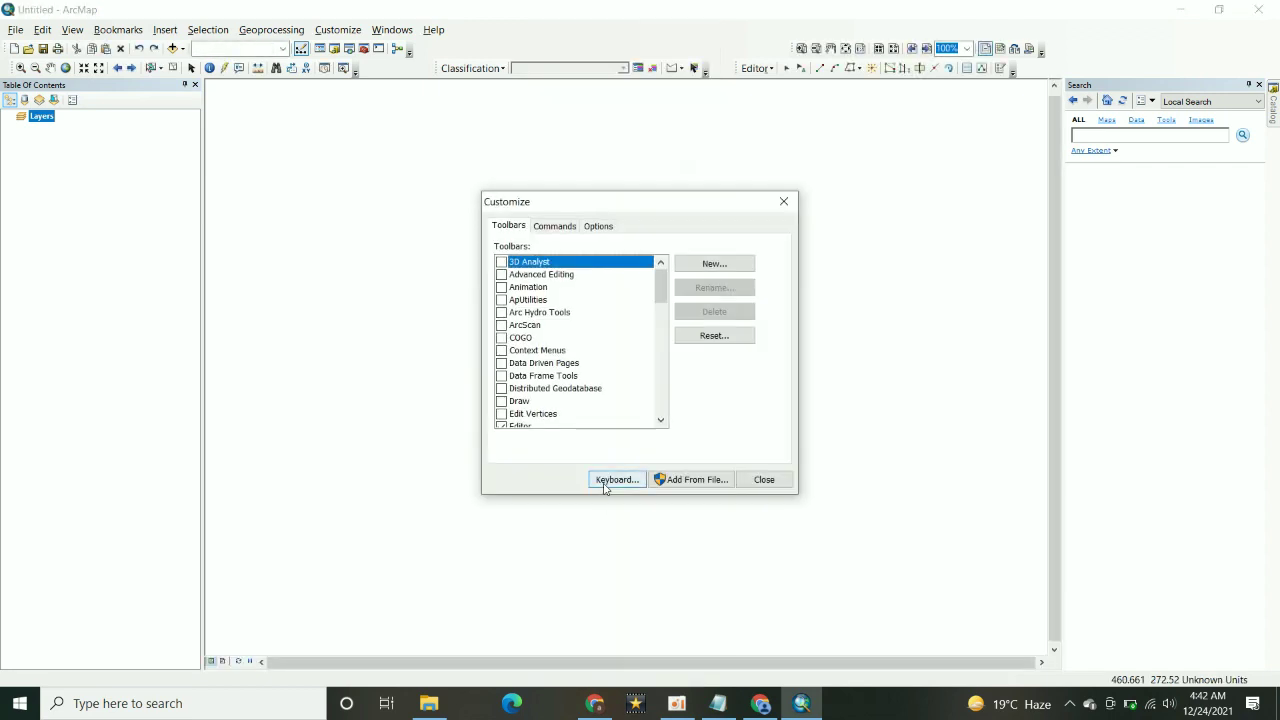
pyautogui.click(694, 482)
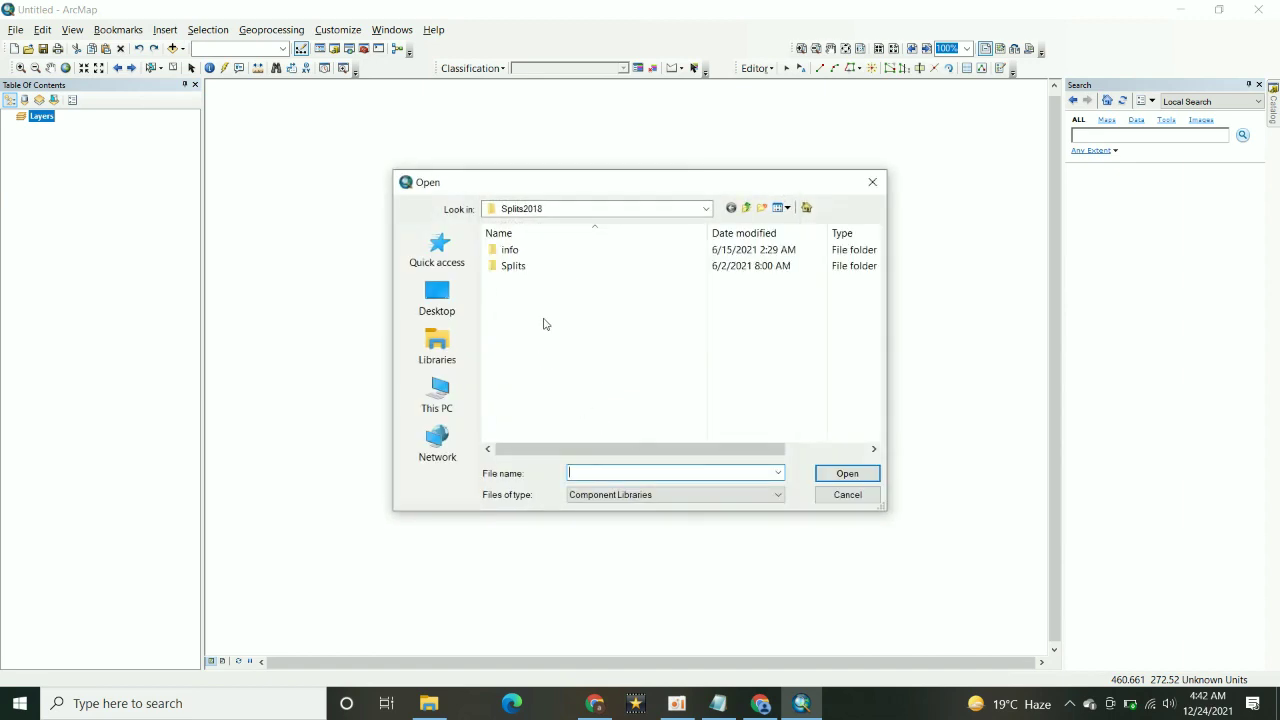
# - Browse to C:\Program Files (x86)\UDM\ArcGoogle and select the ArcGoogle library file
pyautogui.click(466, 400)
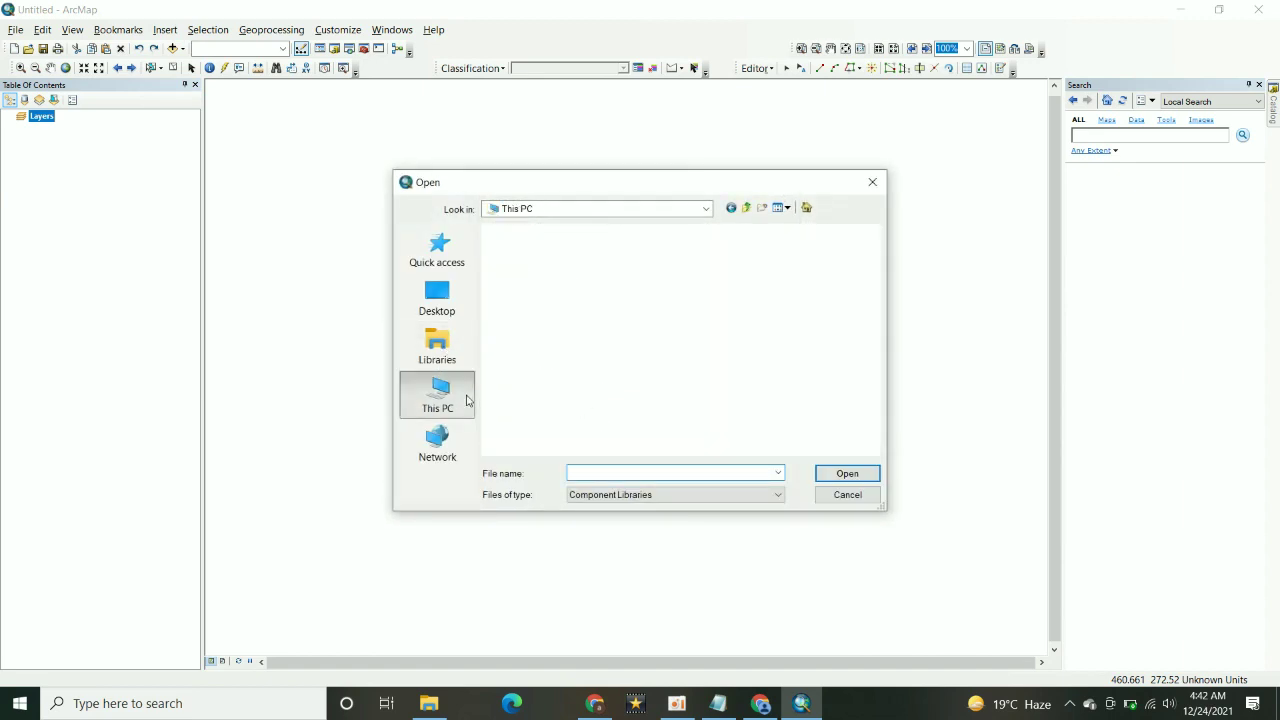
pyautogui.scroll(-2, 640, 380)
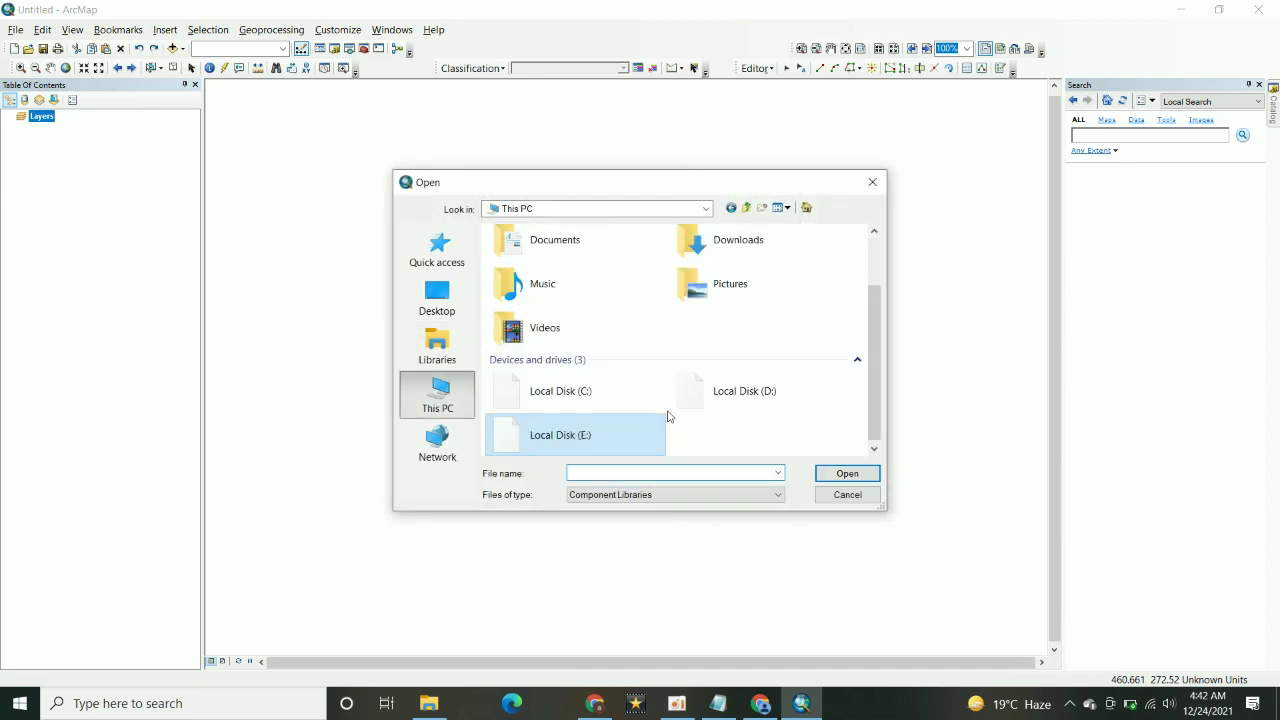
pyautogui.doubleClick(603, 395)
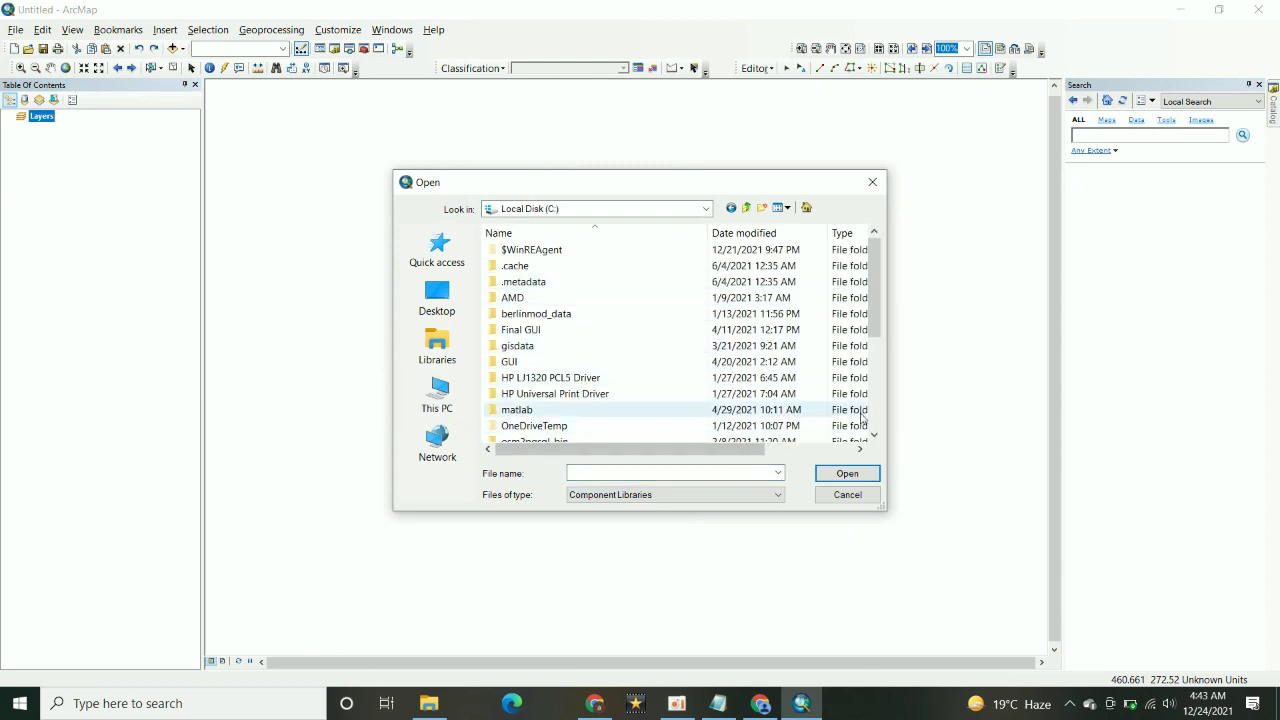
pyautogui.click(876, 410)
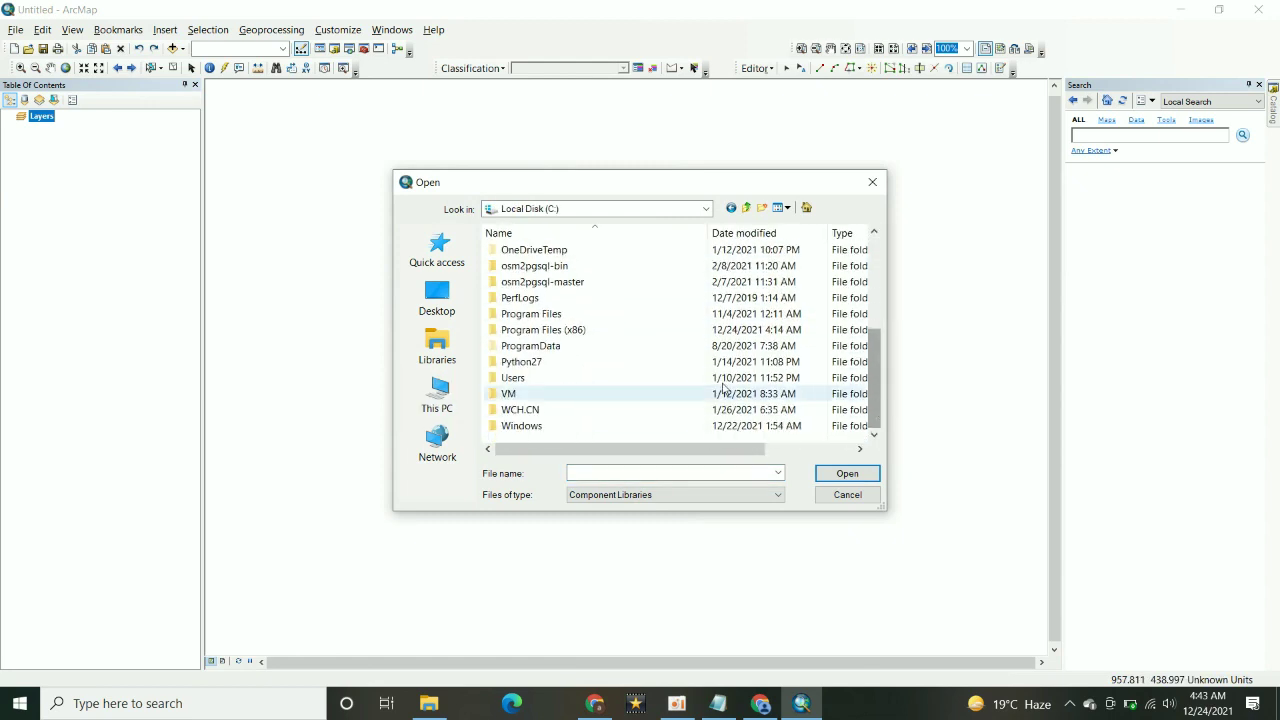
pyautogui.doubleClick(545, 330)
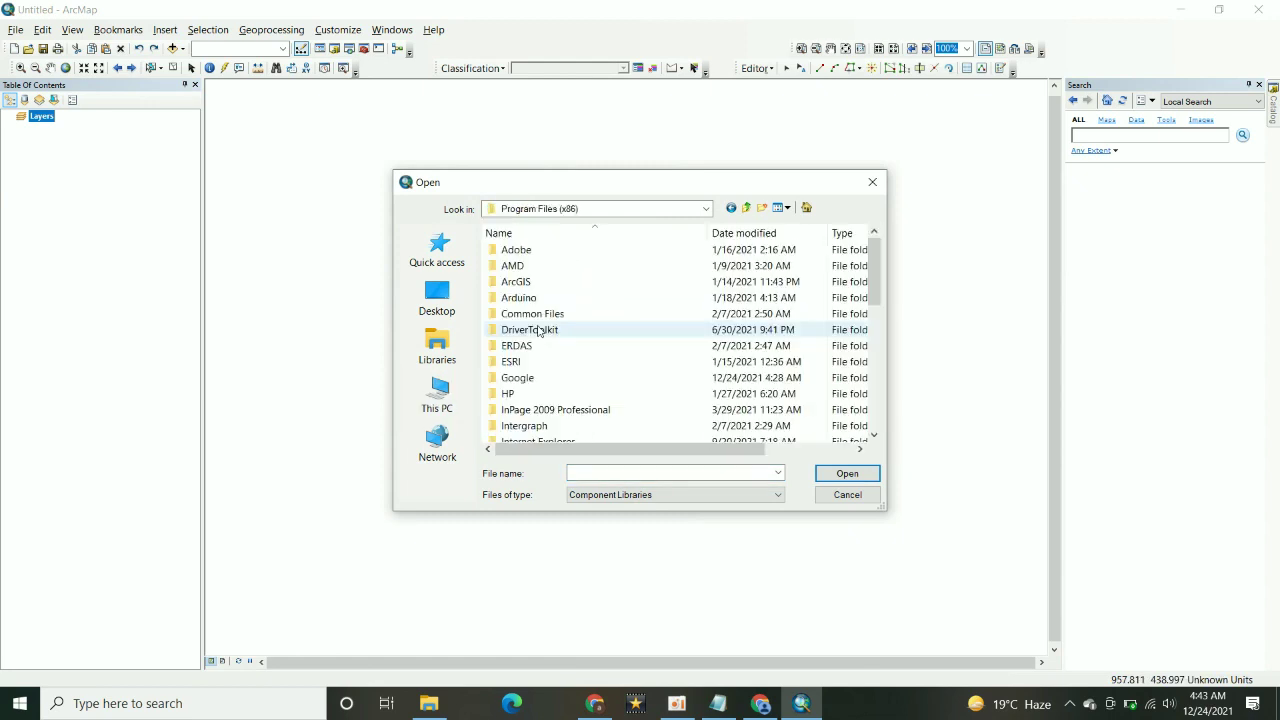
pyautogui.click(876, 404)
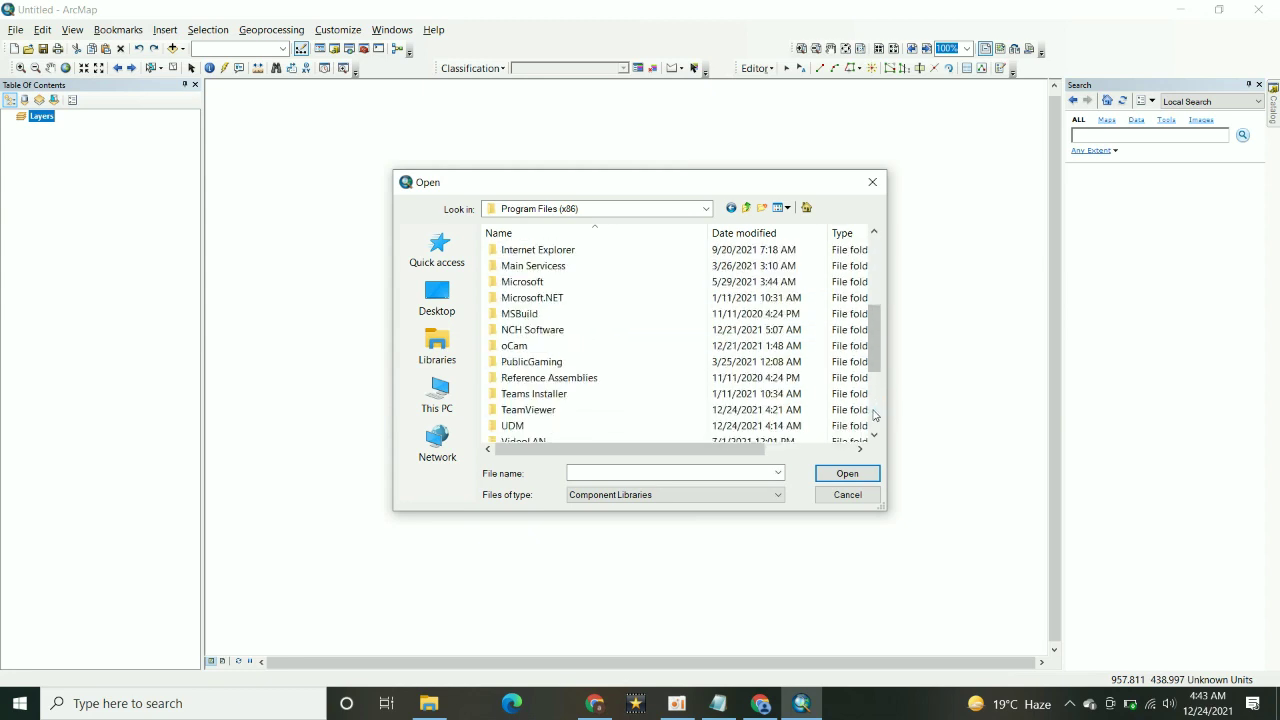
pyautogui.doubleClick(523, 426)
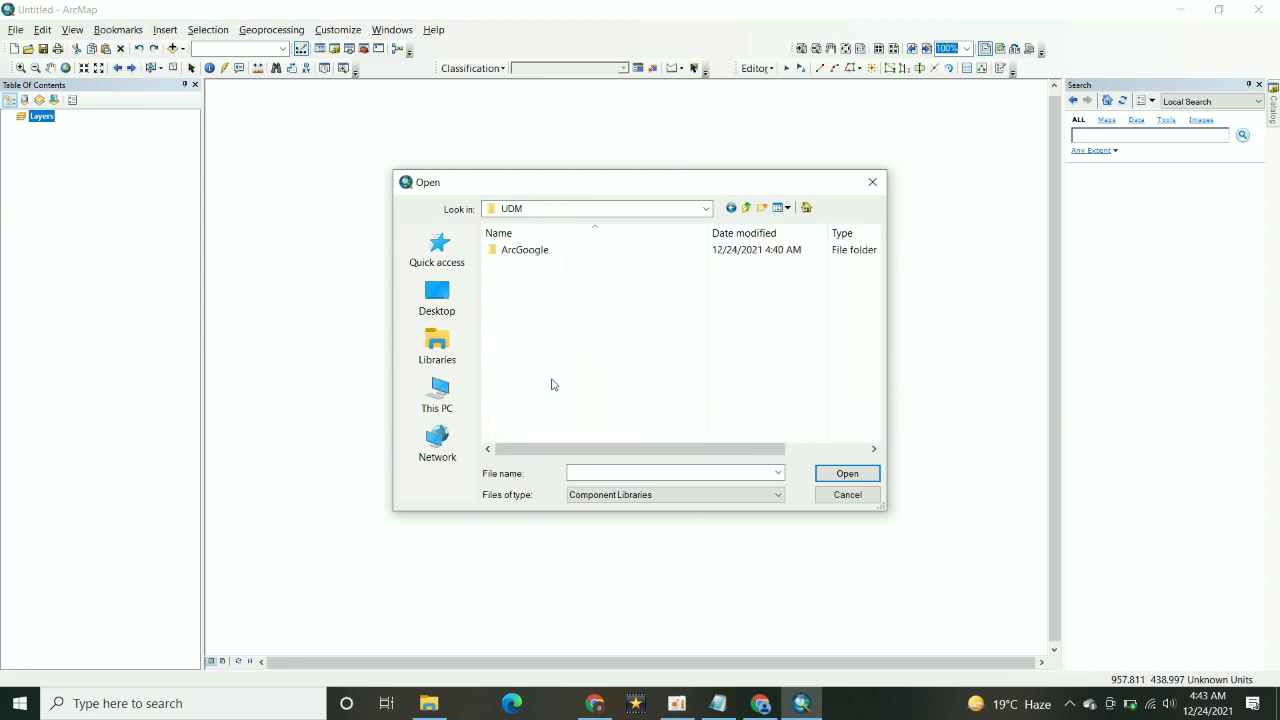
pyautogui.click(543, 258)
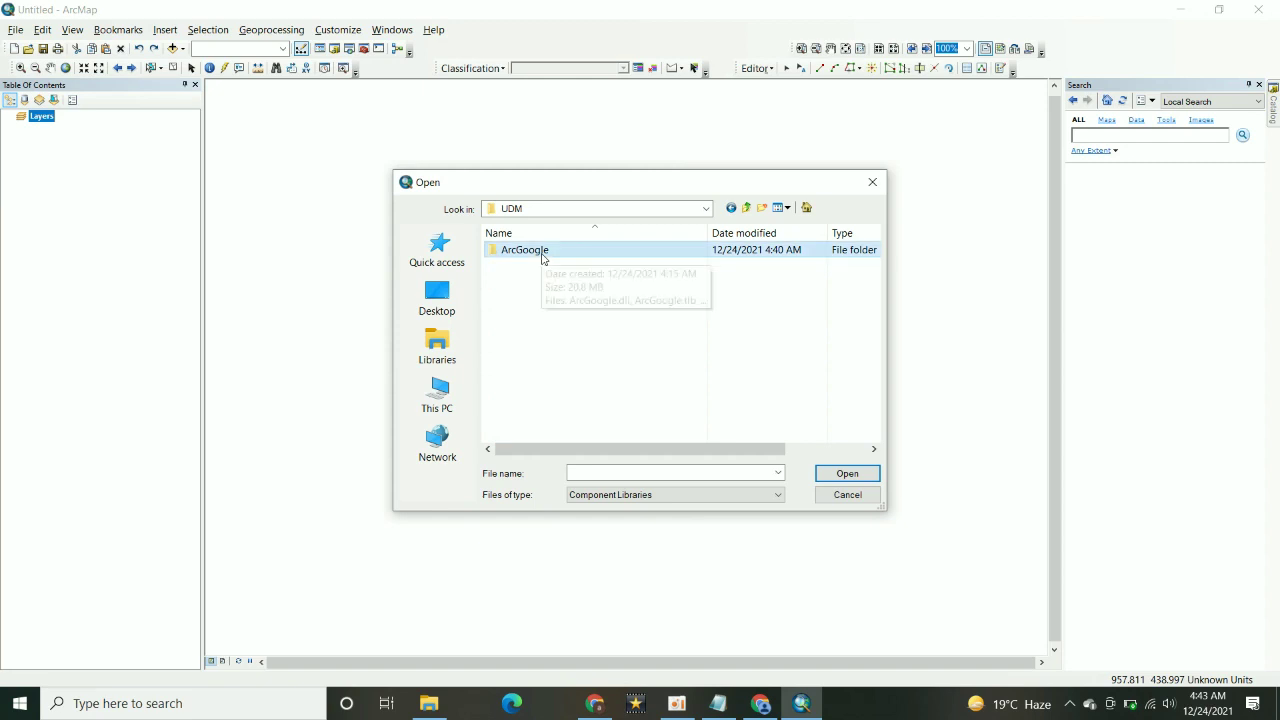
pyautogui.doubleClick(556, 259)
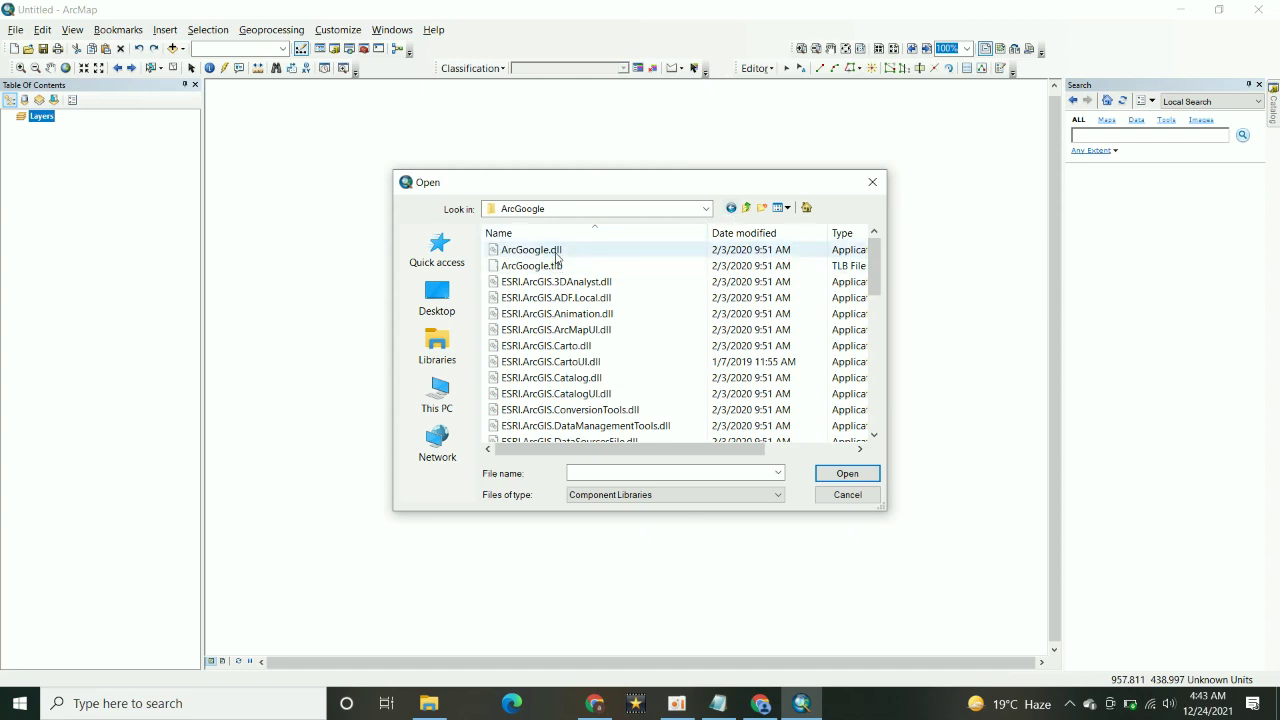
pyautogui.click(573, 268)
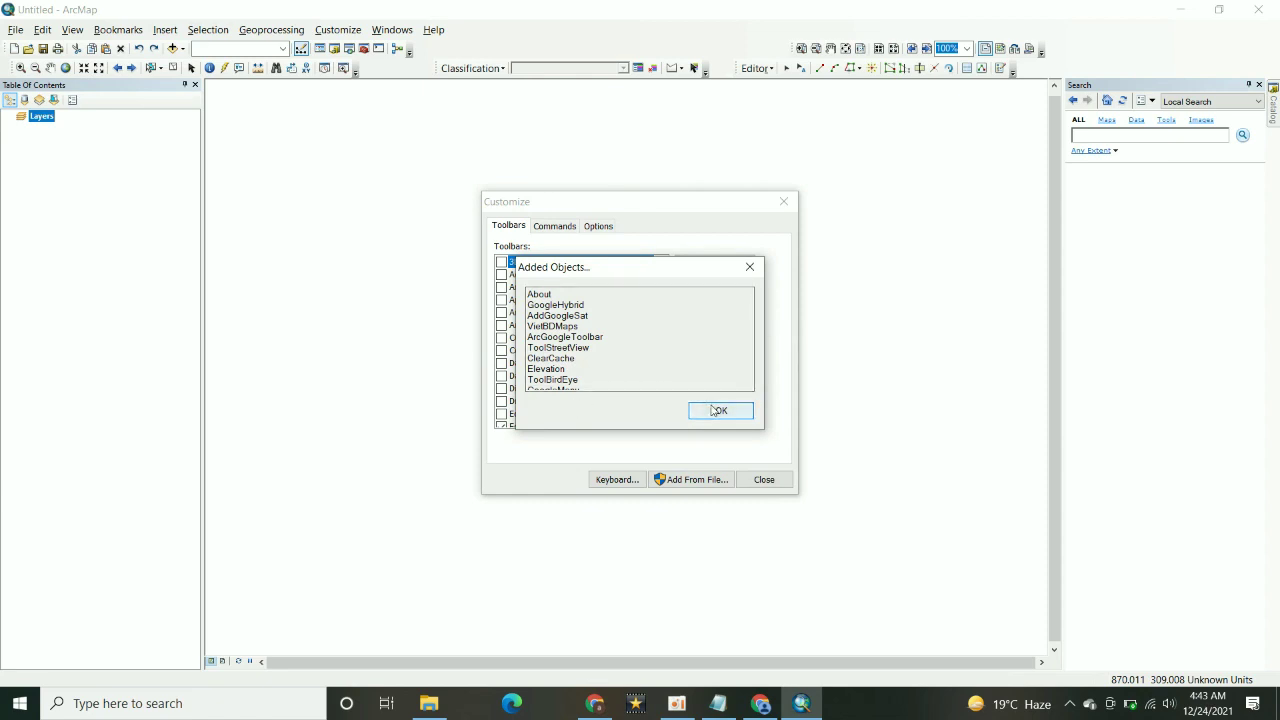
# - Load the ArcGoogle file, accept the added objects, and enable the ArcGoogle-ungdungmoi.com toolbar
pyautogui.click(591, 362)
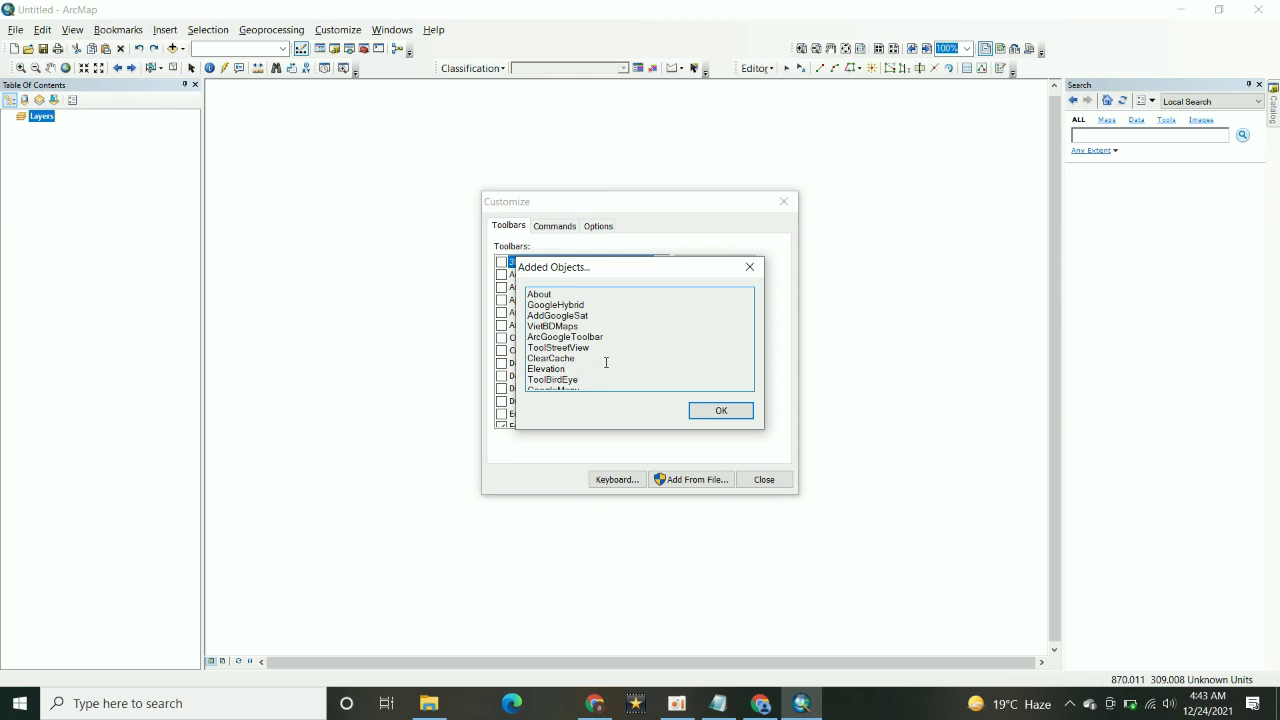
pyautogui.click(713, 408)
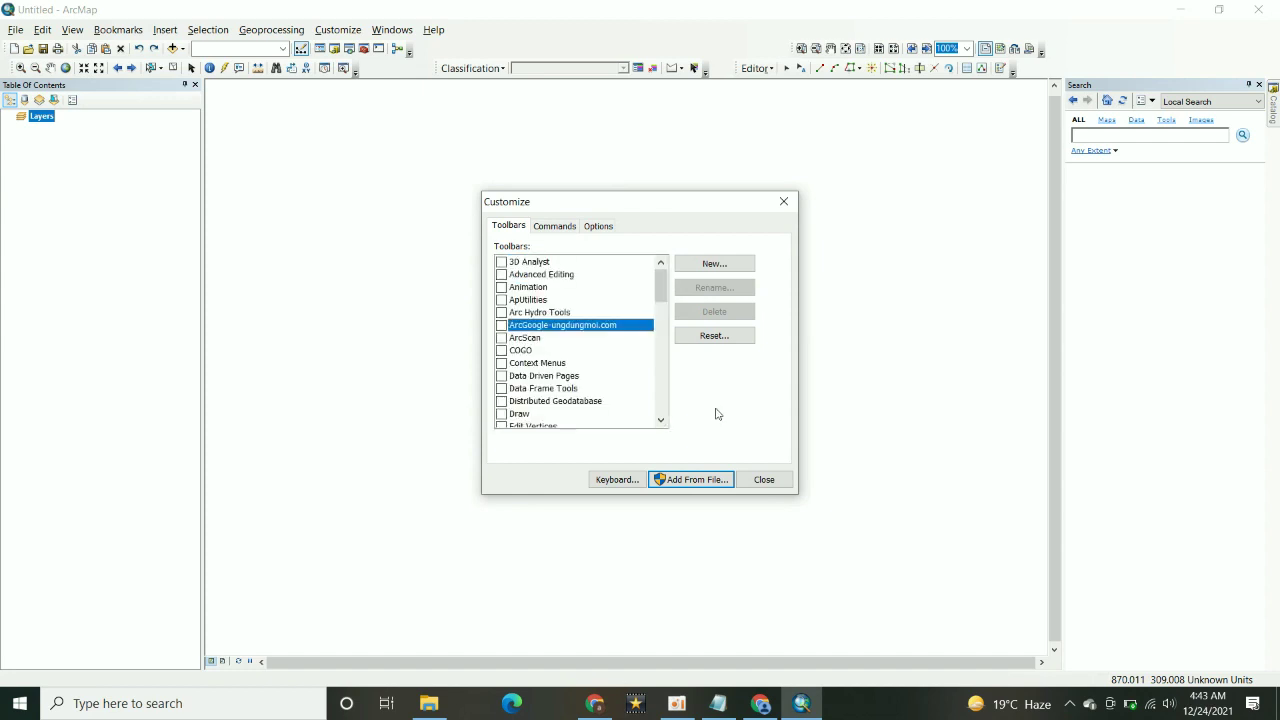
pyautogui.click(502, 325)
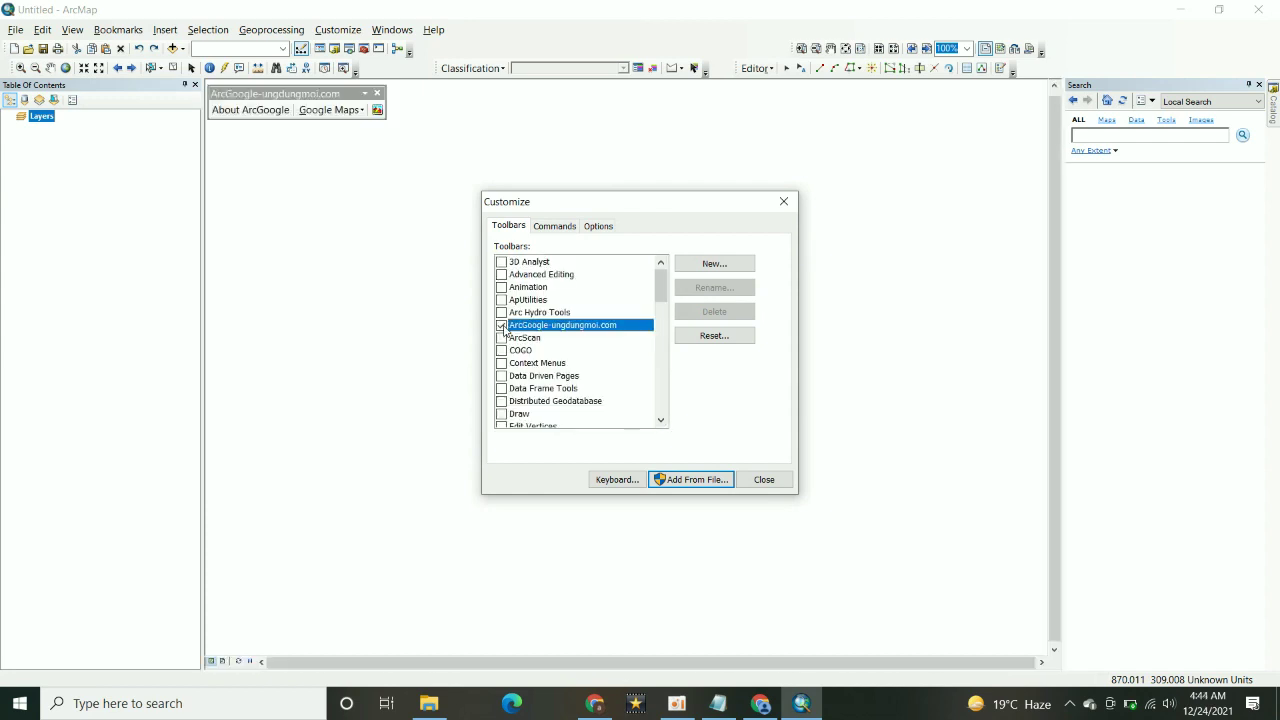
# - Dismiss the extra Add From File picker and close the Customize dialog
pyautogui.click(713, 476)
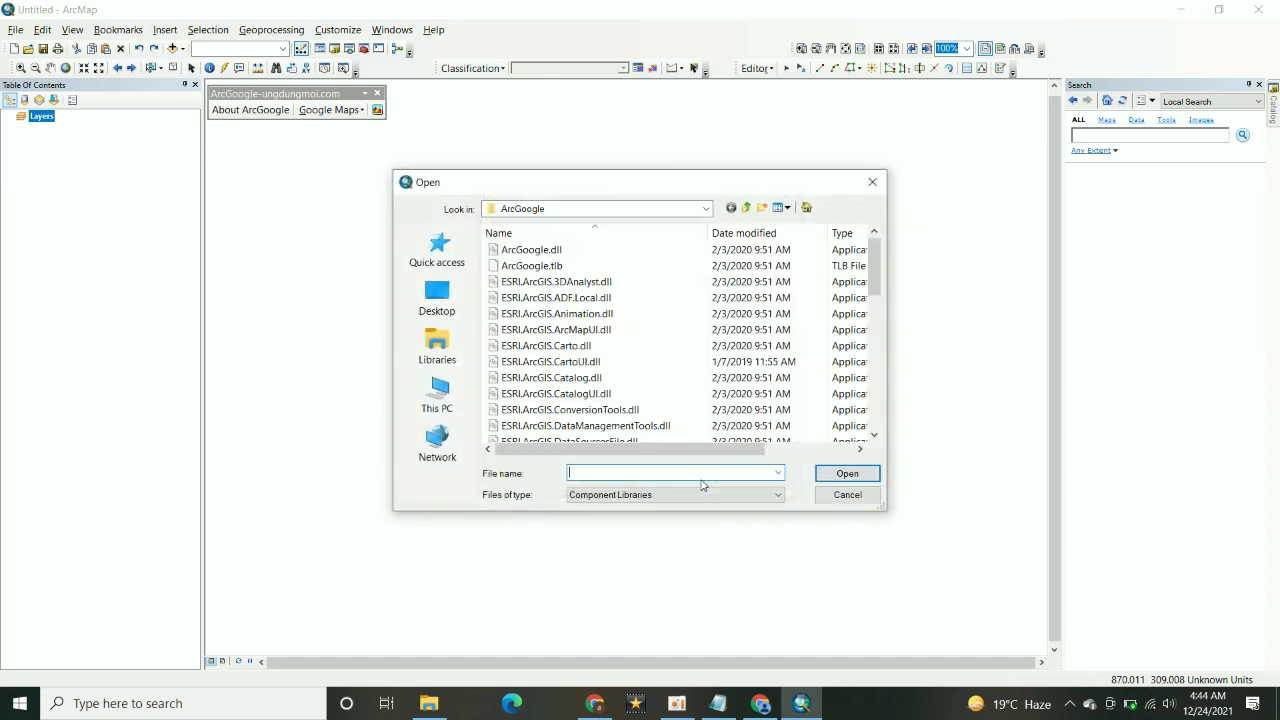
pyautogui.click(872, 182)
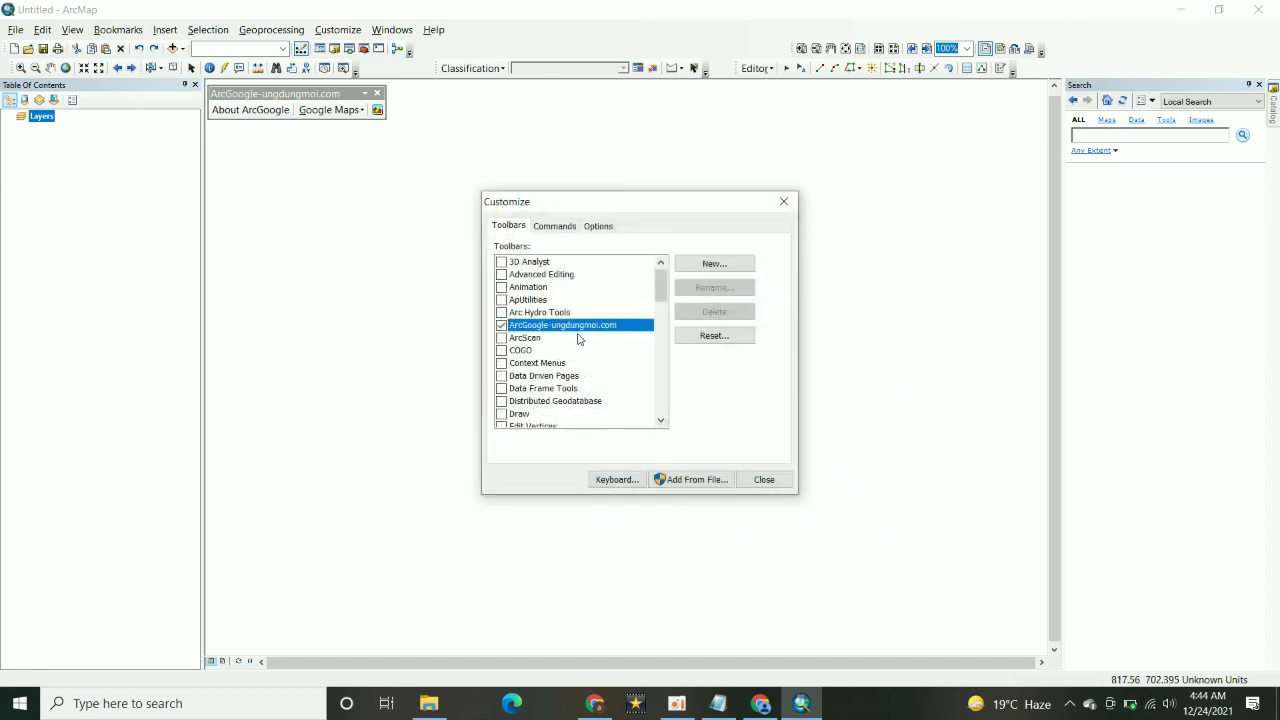
pyautogui.click(763, 480)
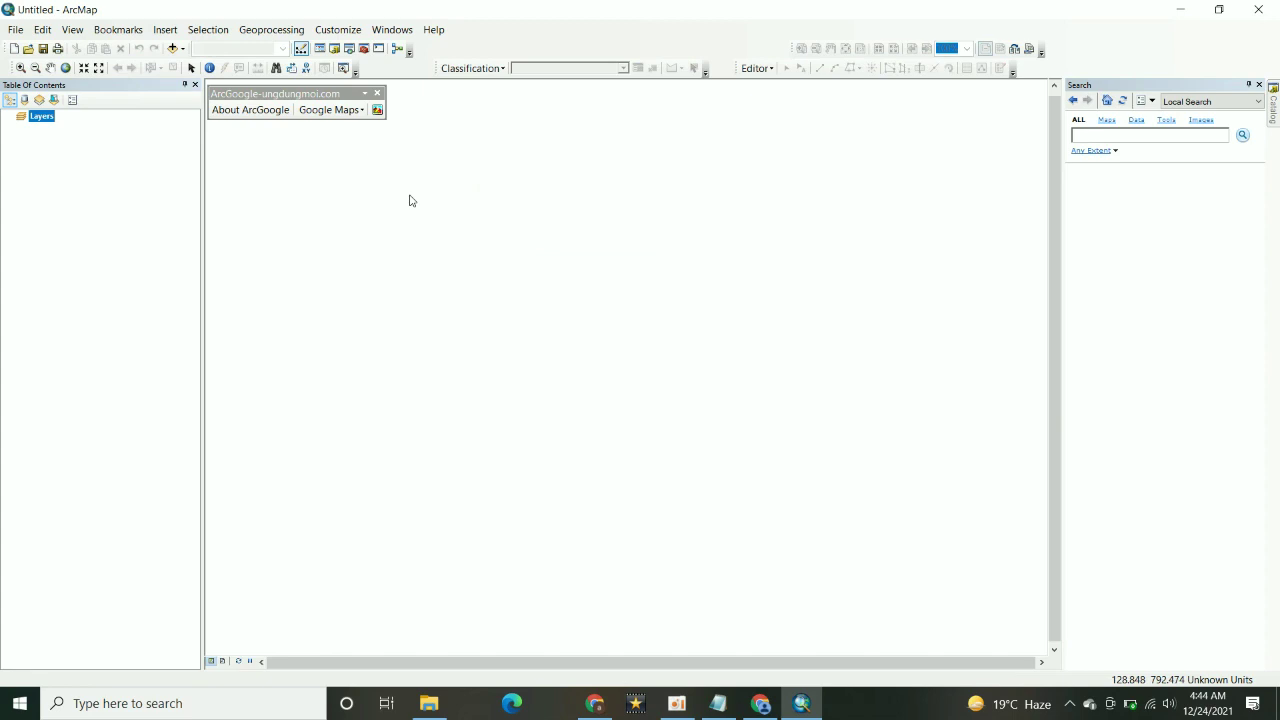
# - Dock the ArcGoogle toolbar, add the Google Maps basemap layer, and zoom into Asia
pyautogui.moveTo(316, 96); pyautogui.dragTo(560, 46)
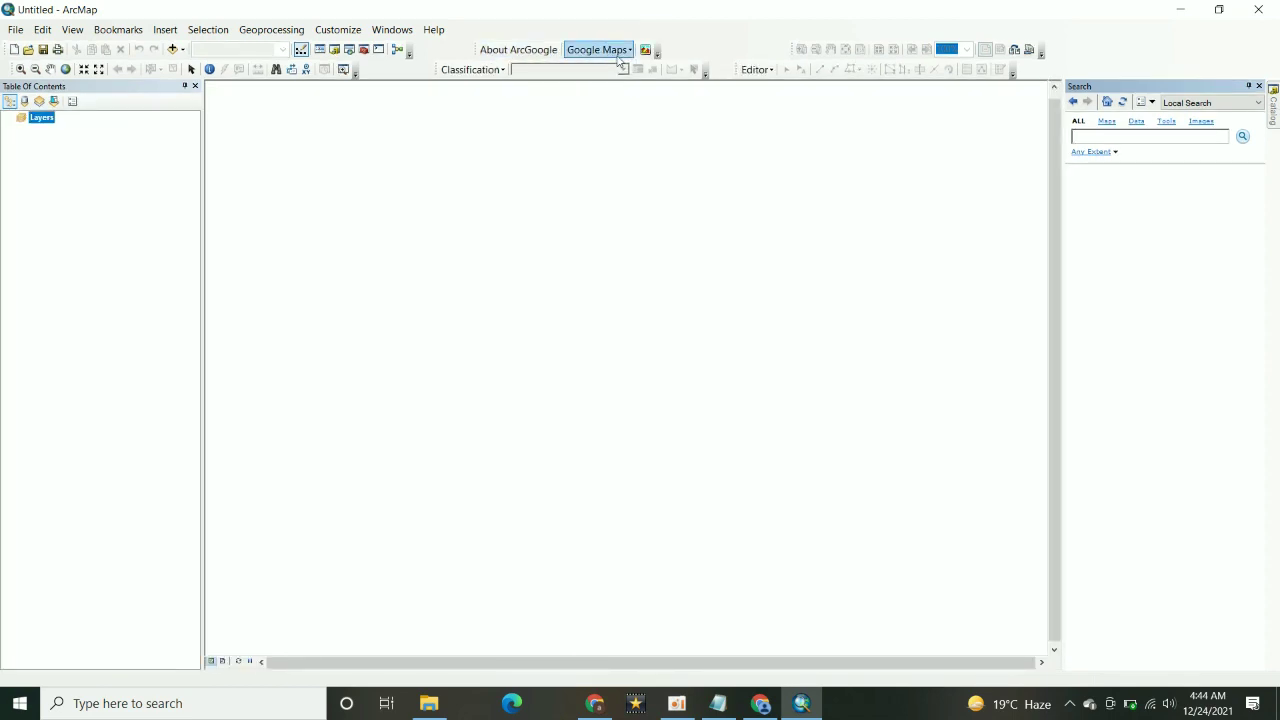
pyautogui.click(617, 52)
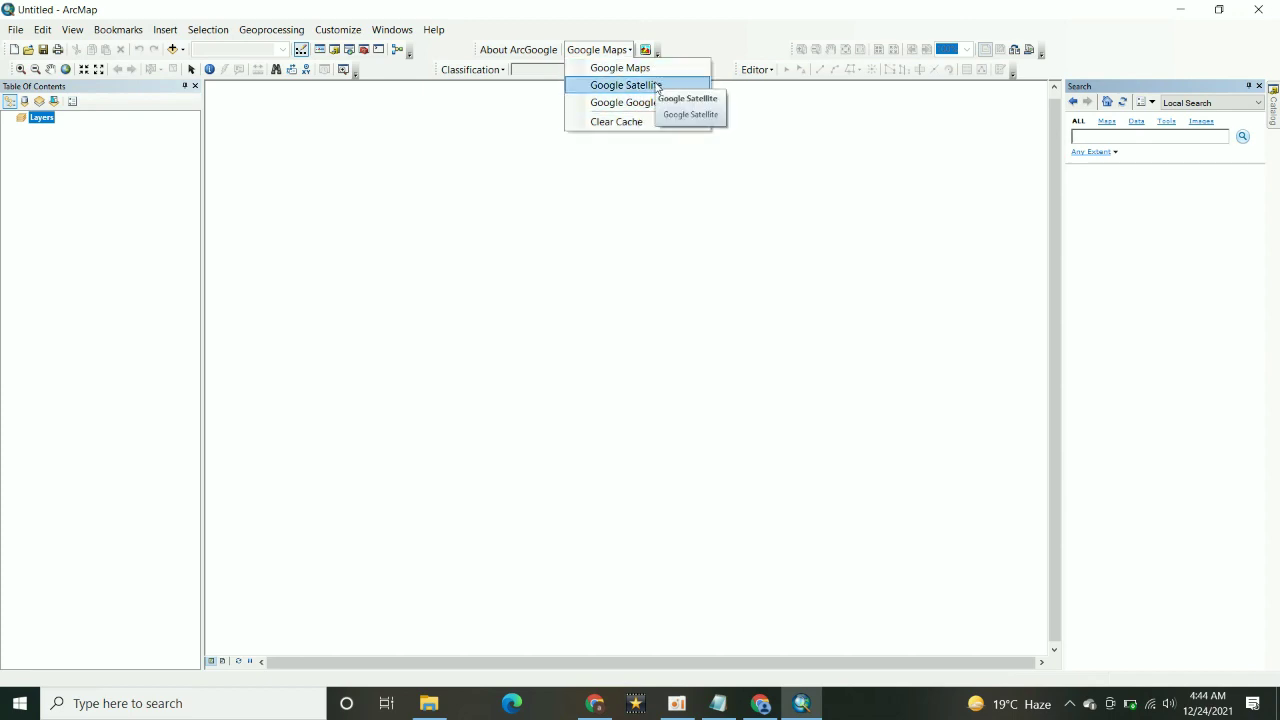
pyautogui.click(650, 70)
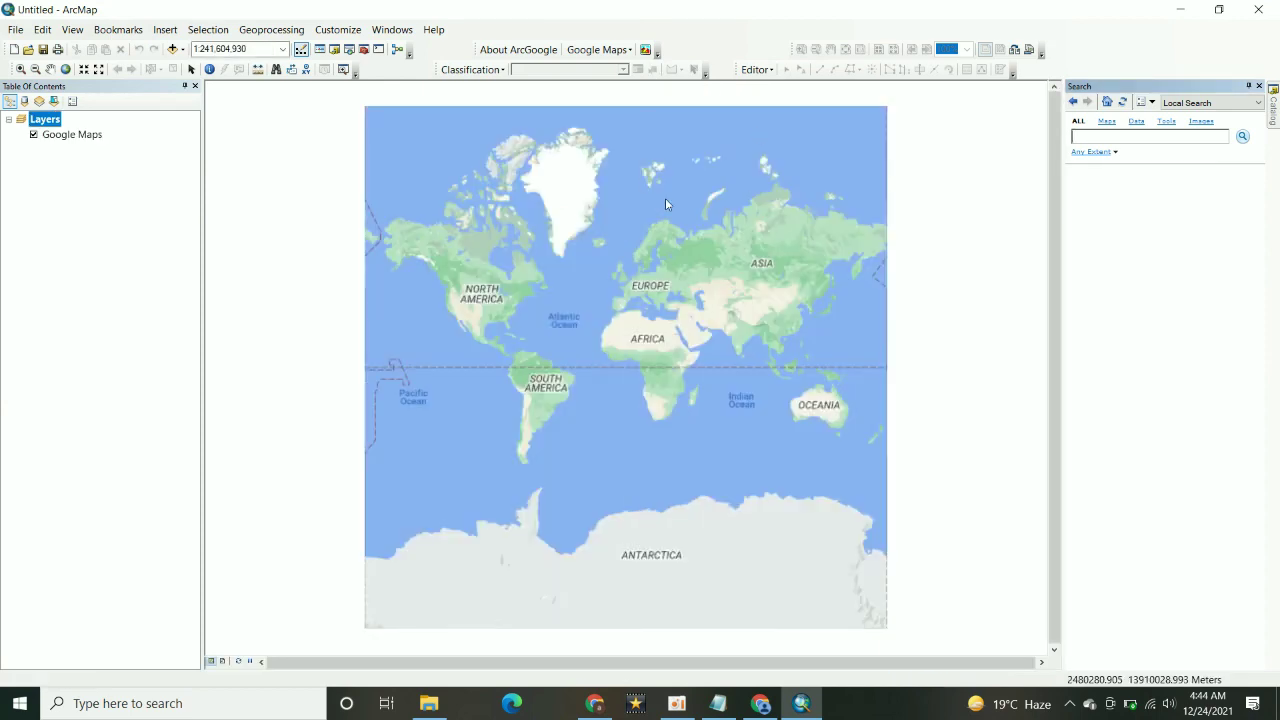
pyautogui.click(21, 71)
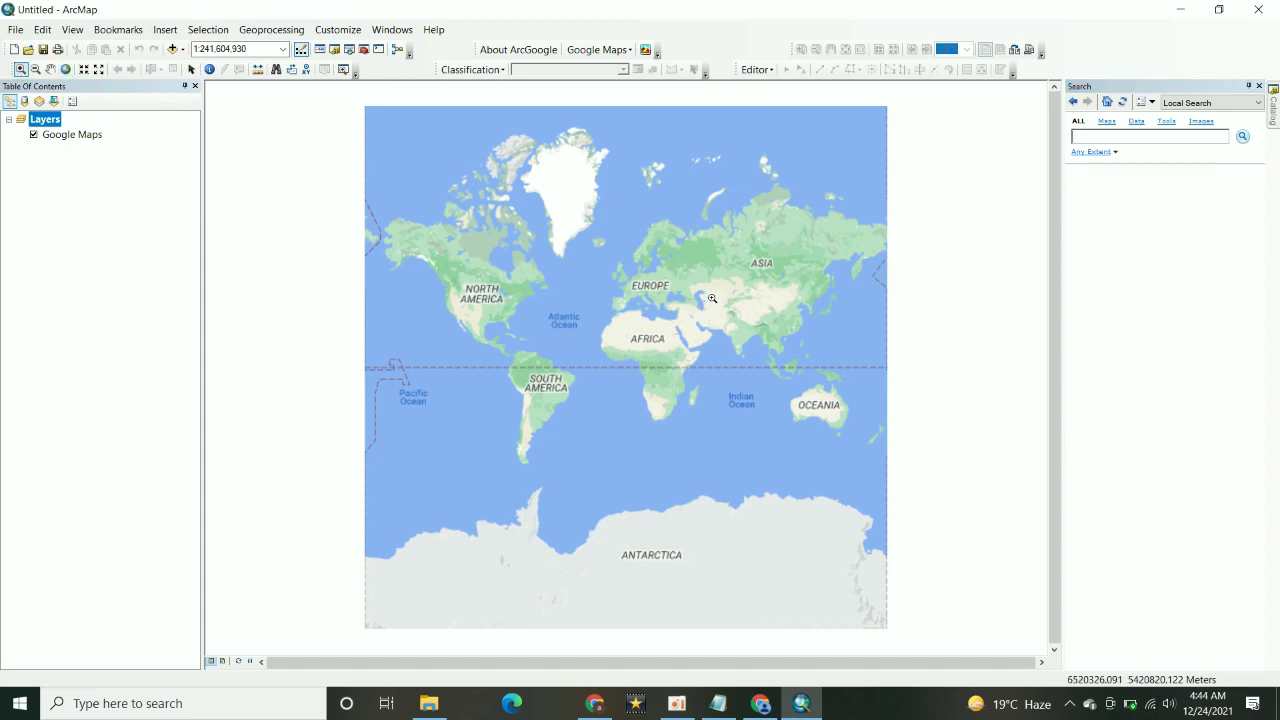
pyautogui.moveTo(712, 298); pyautogui.dragTo(747, 350)
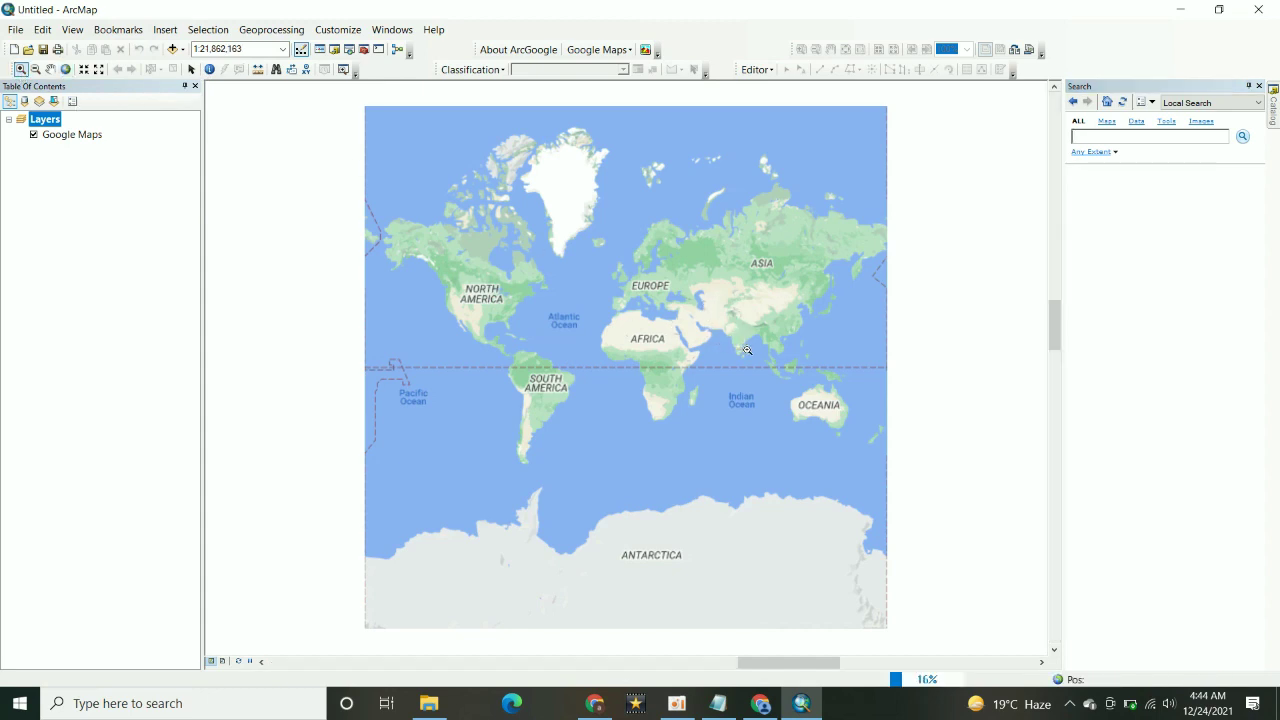